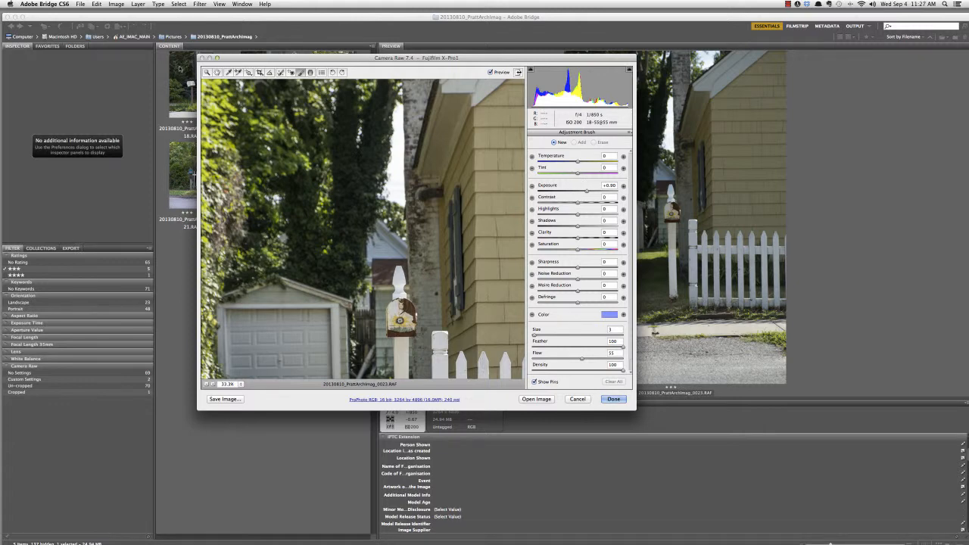
Show the raw editor full screen, compare the withGradND snapshot with myGlobalEdits, and leave myGlobalEdits applied
click(218, 72)
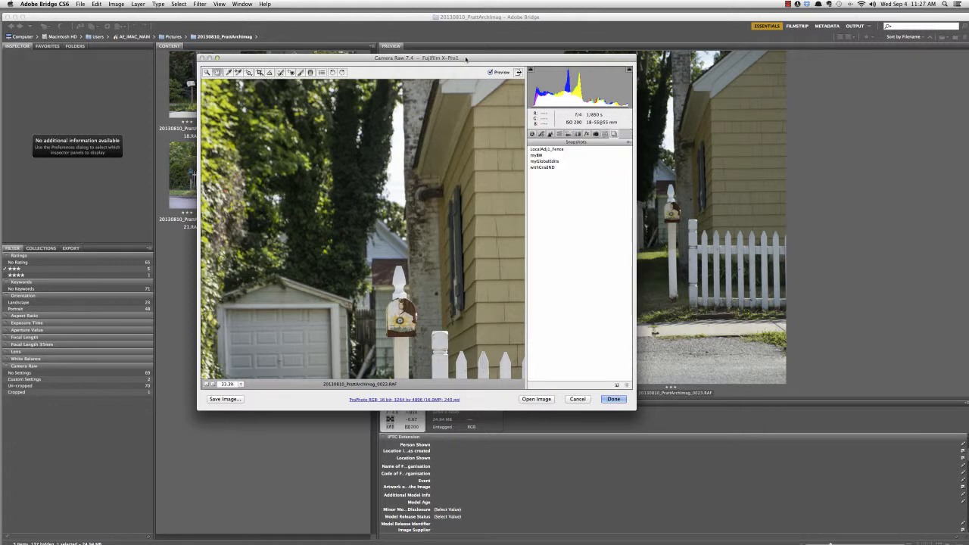
click(519, 73)
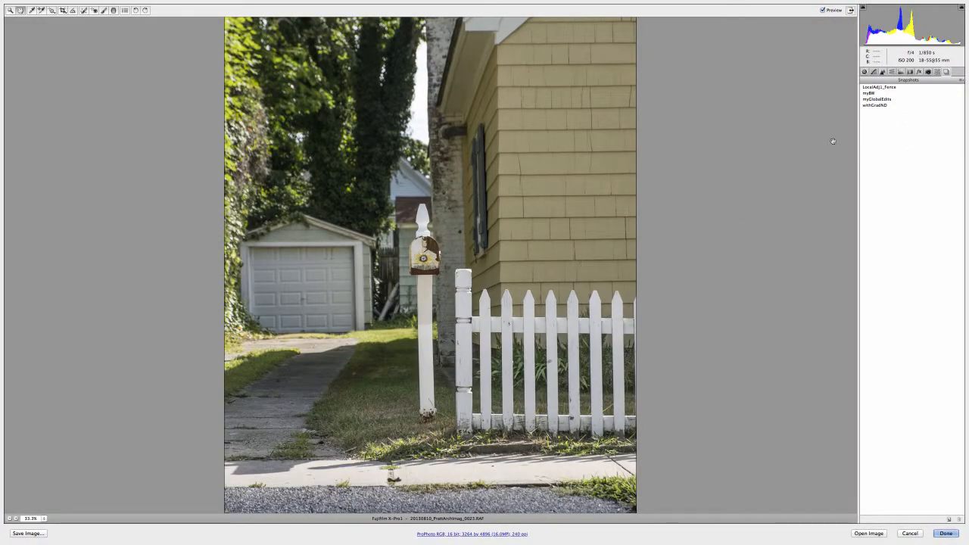
click(881, 99)
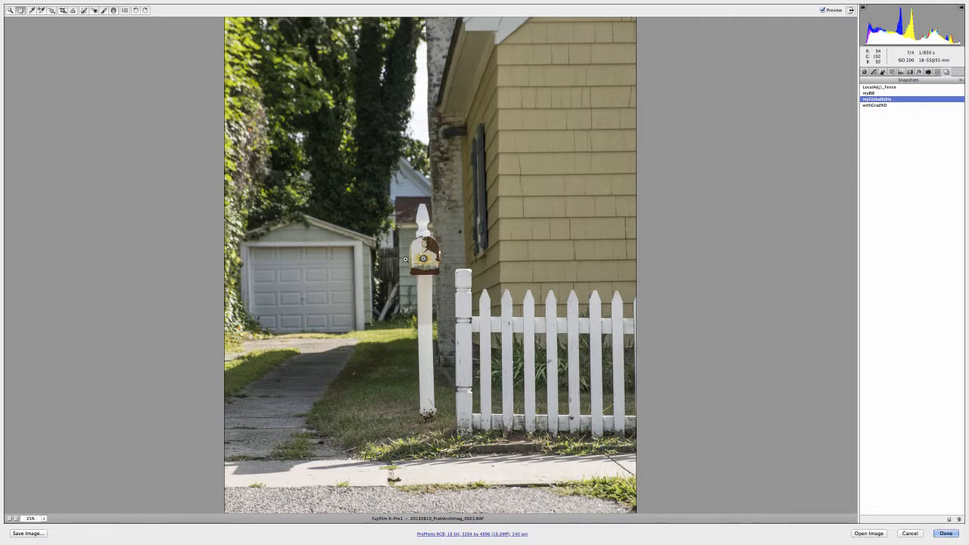
key(super+minus)
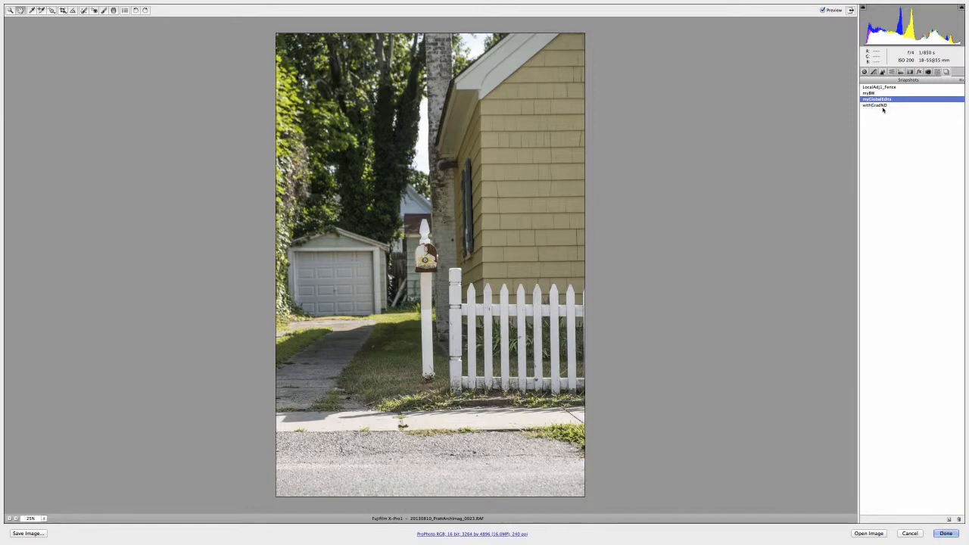
click(879, 106)
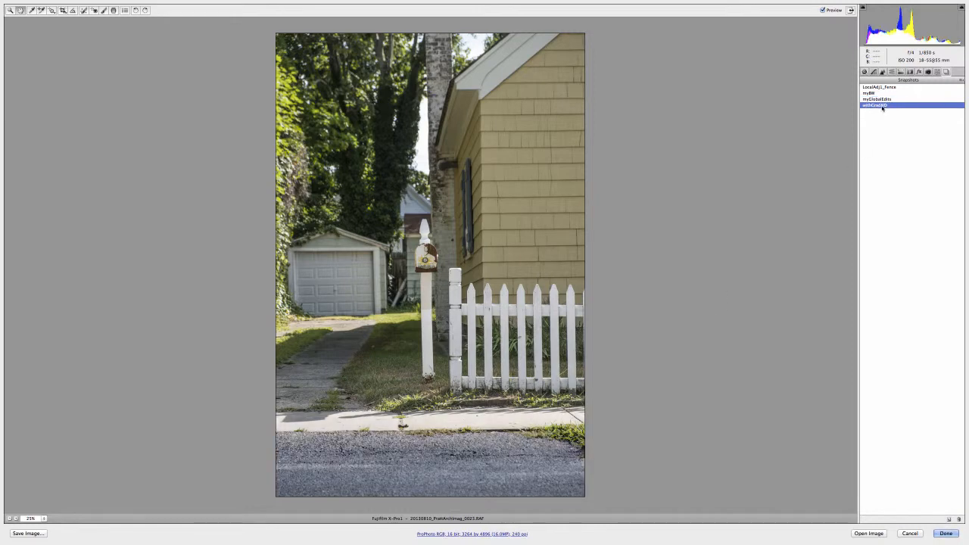
click(882, 100)
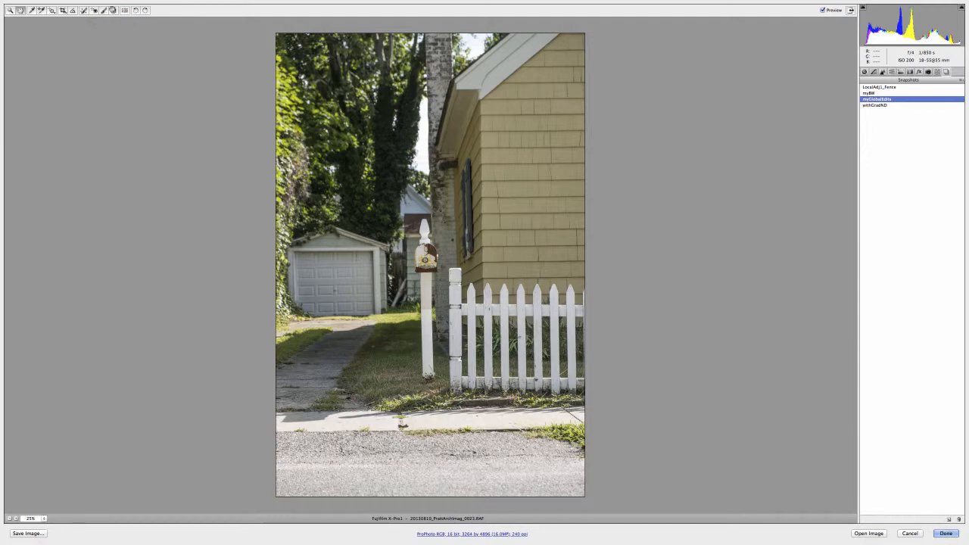
Add a straight vertical graduated filter running from the middle of the road up to the grass edge behind the sidewalk
key(g)
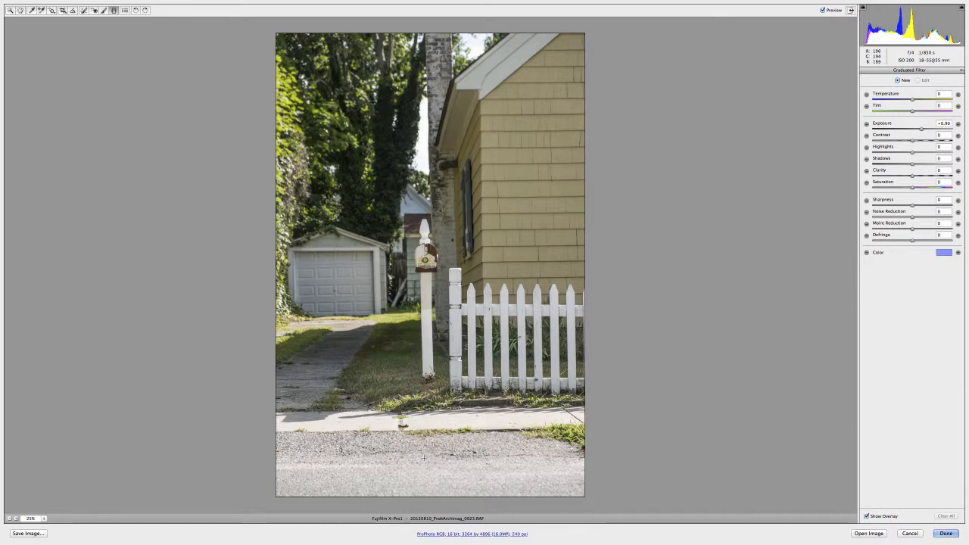
key(shift)
drag(422, 459, 422, 406)
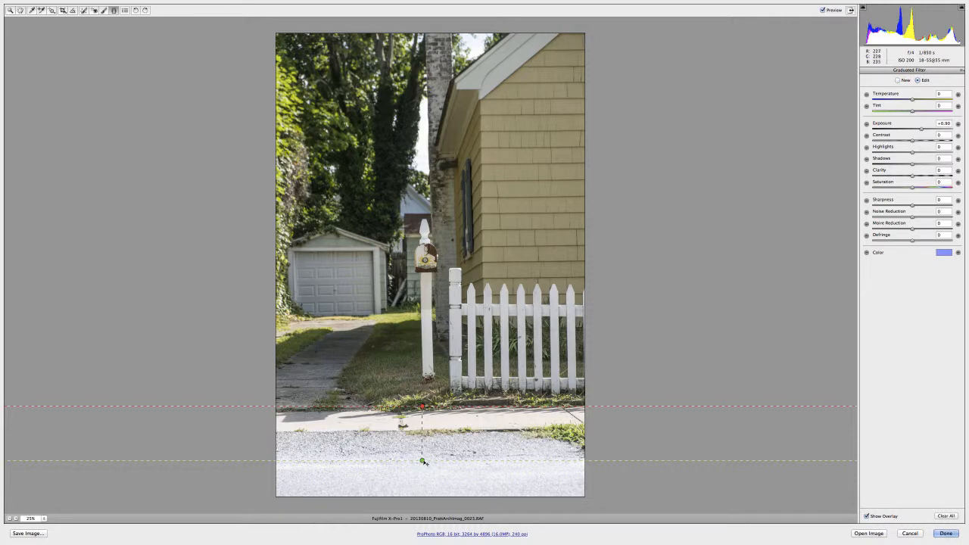
mouse_move(422, 460)
mouse_down()
mouse_move(421, 475)
mouse_move(430, 459)
mouse_up()
Darken the road by setting the graduated filter's exposure to -0.90, undoing any stray extra gradient
double_click(940, 123)
text(0)
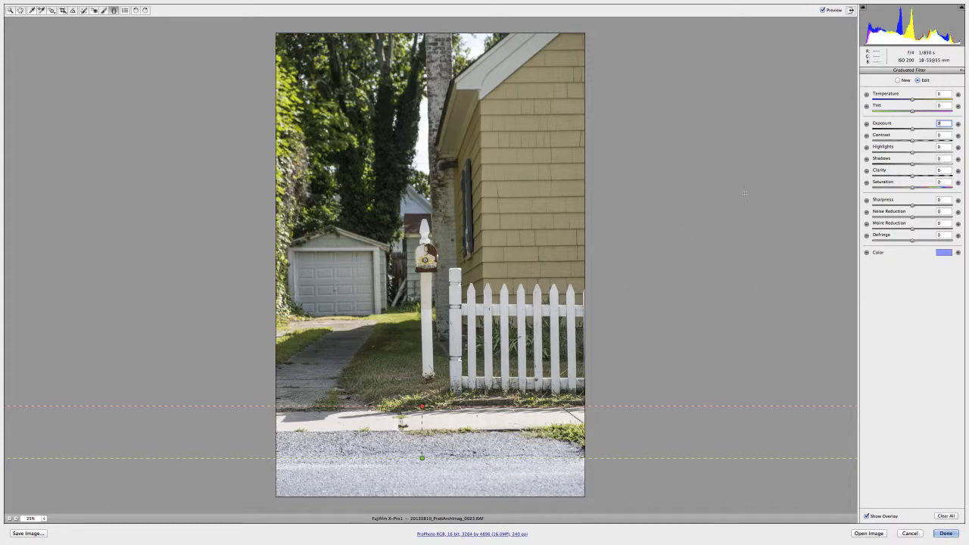
click(912, 129)
drag(912, 129, 905, 128)
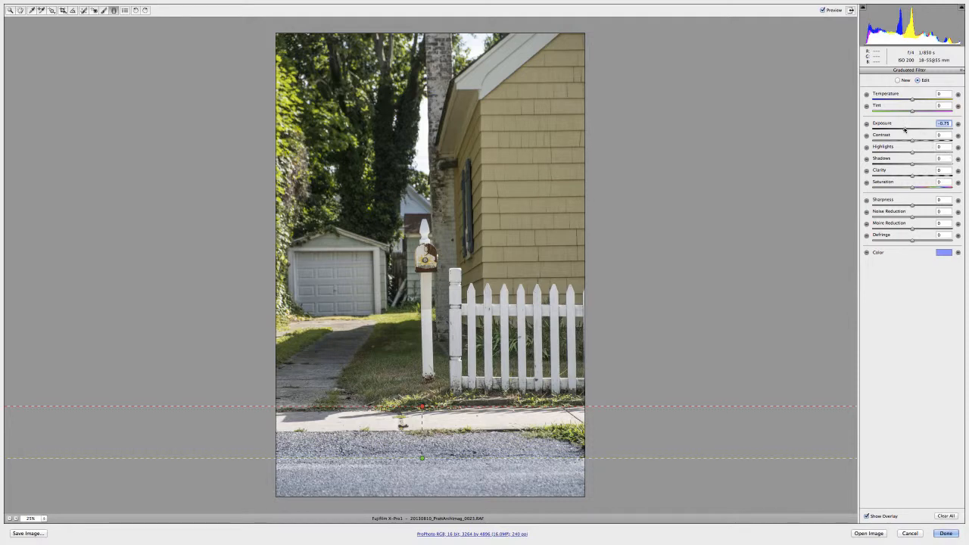
drag(903, 128, 909, 127)
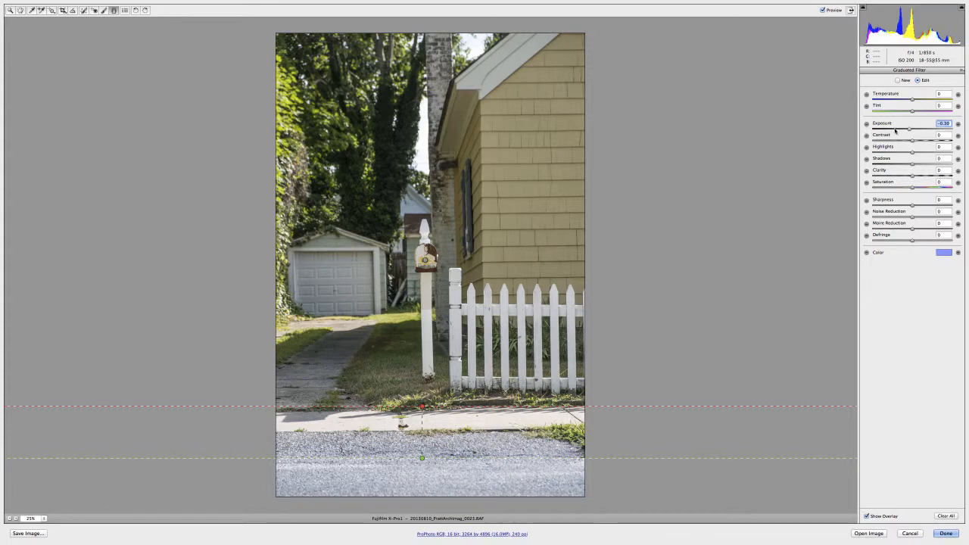
click(904, 129)
drag(903, 129, 902, 128)
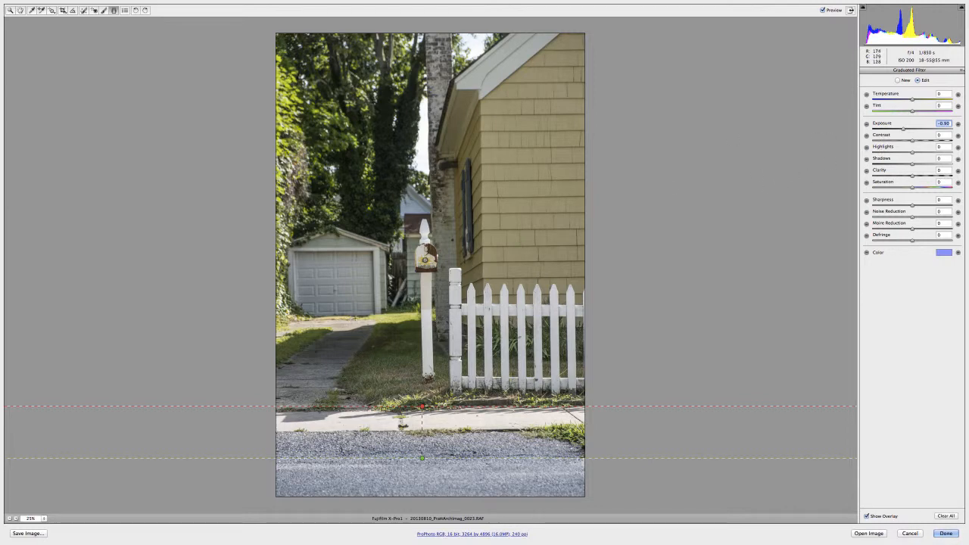
drag(165, 142, 152, 150)
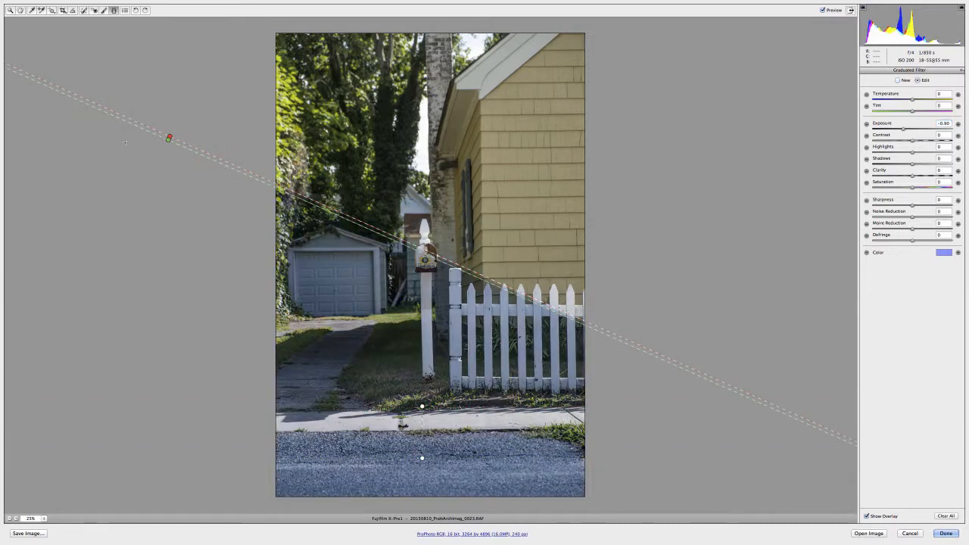
key(super+z)
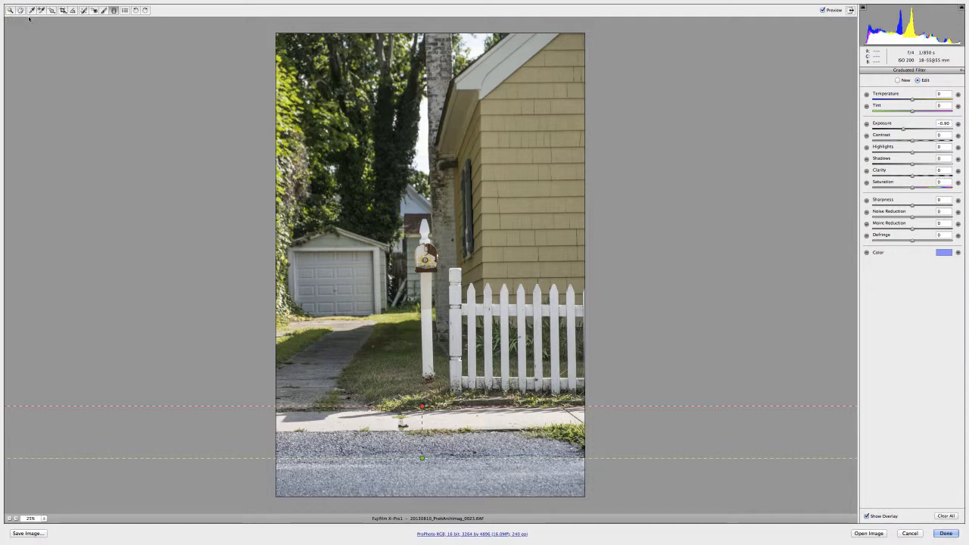
Leave the graduated filter and save the current settings as a snapshot named Tutorial_GradND
click(20, 10)
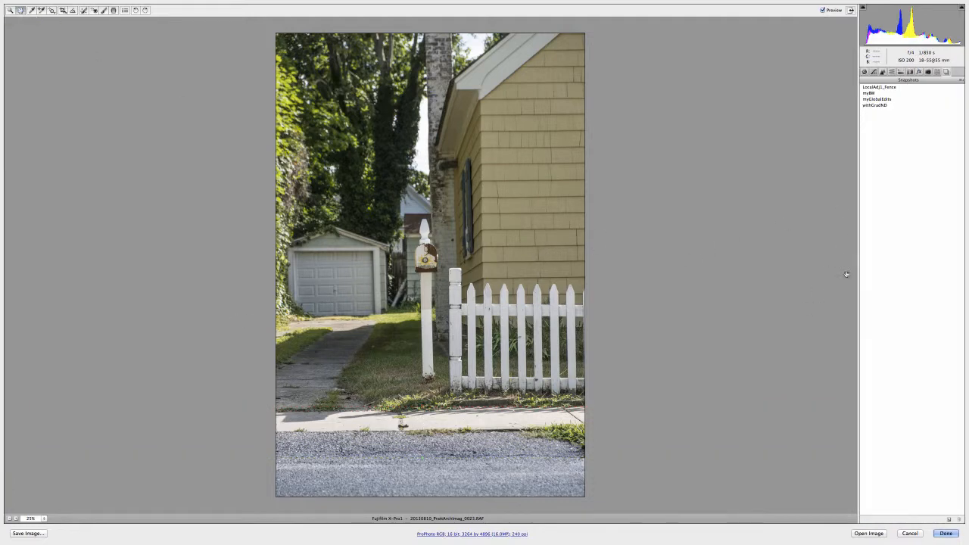
click(947, 519)
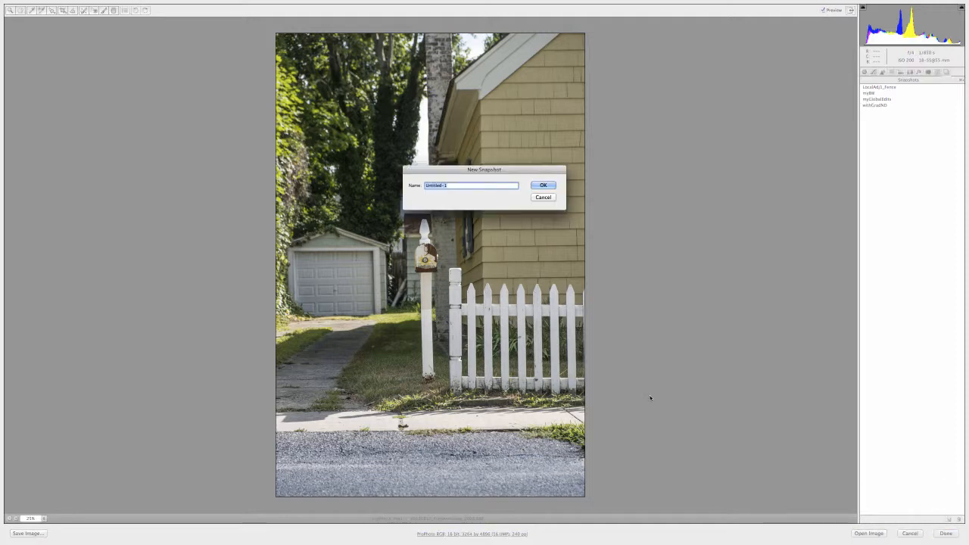
text(Tutorial_GradND)
key(Return)
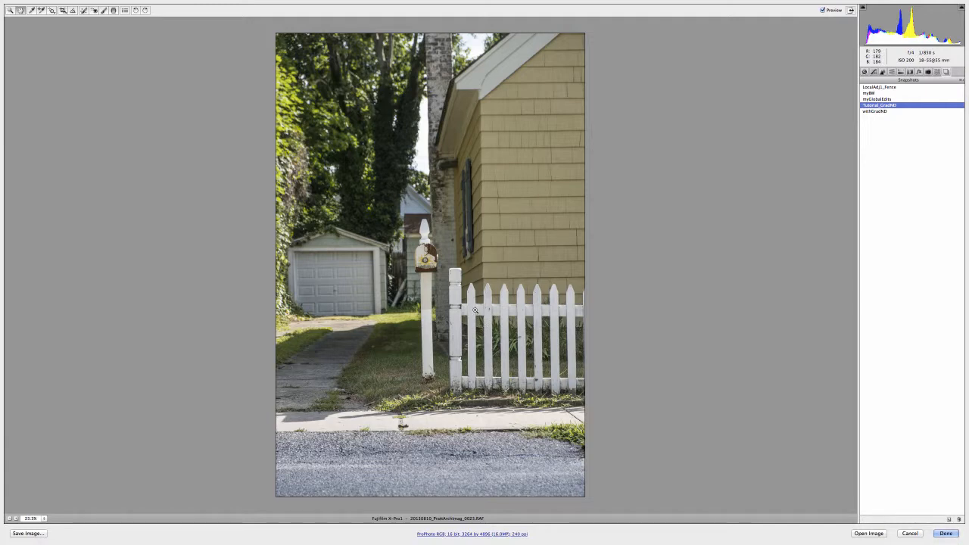
Activate the Adjustment Brush for a new local adjustment on the white picket fence
click(474, 310)
click(474, 310)
click(474, 310)
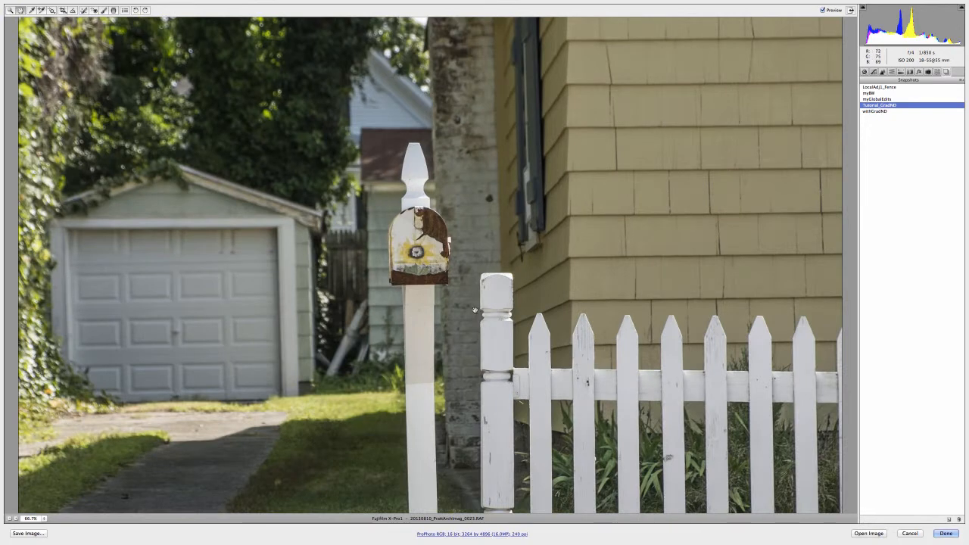
scroll(520, 246, down, 5)
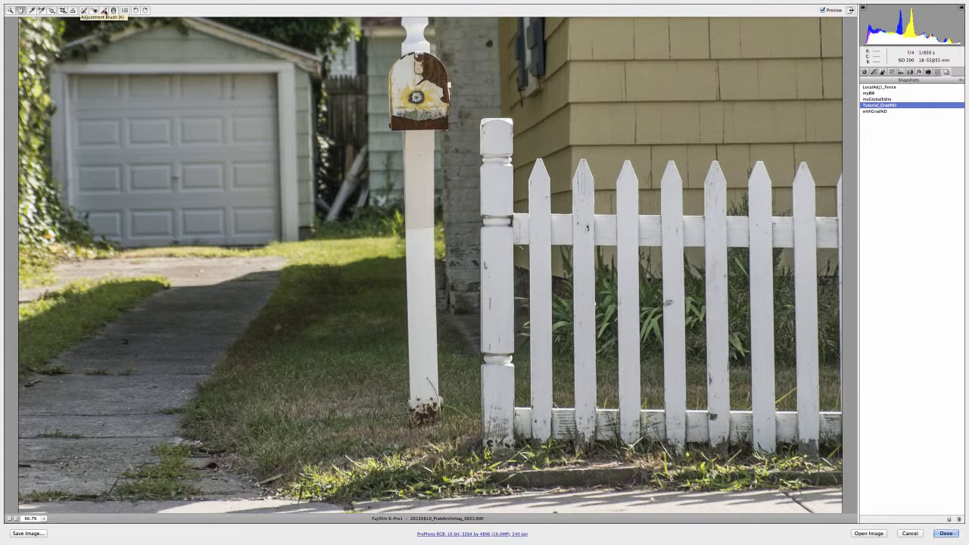
click(105, 10)
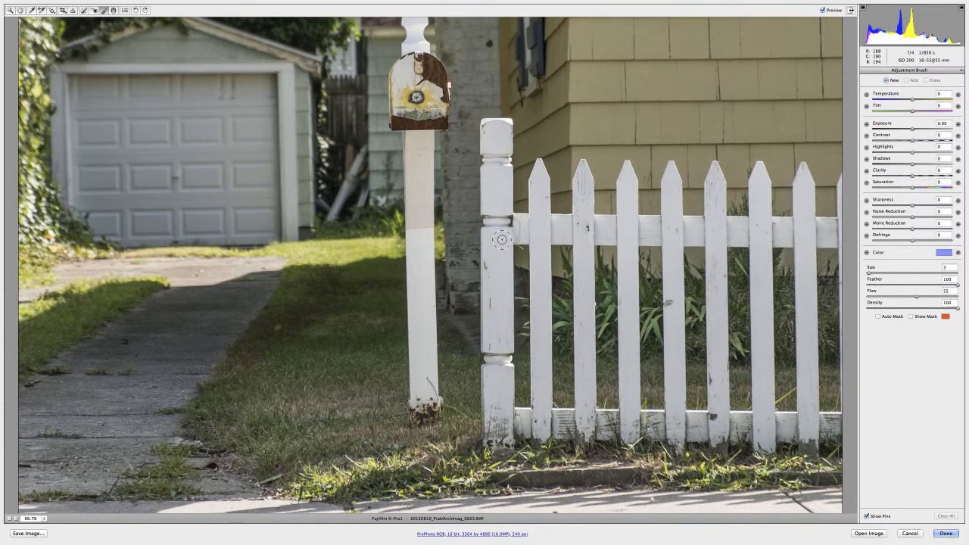
Try larger brush sizes up to 23 over the fence, and bring the brush back to size 3
key(bracketright)
key(bracketright)
key(bracketright)
key(bracketright)
key(bracketright)
key(bracketright)
key(bracketright)
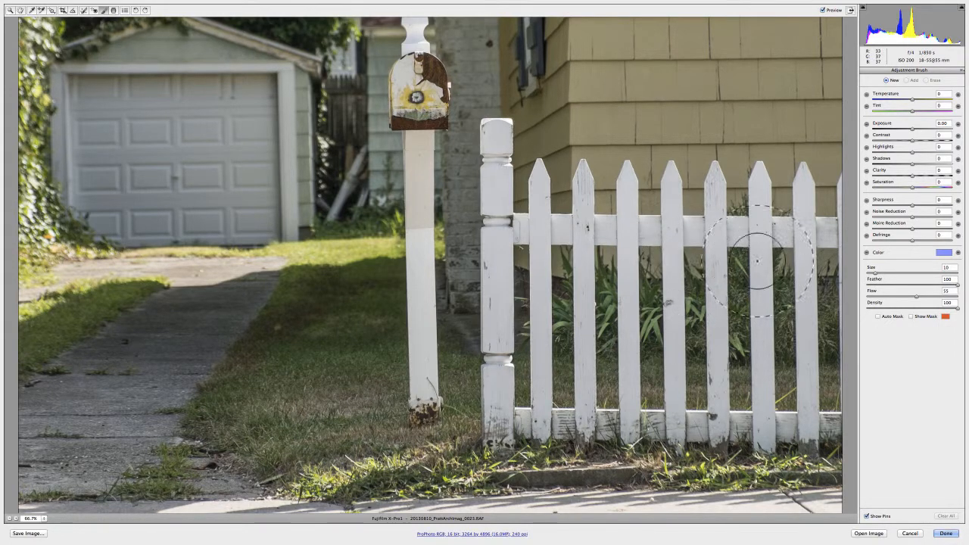
drag(875, 273, 878, 274)
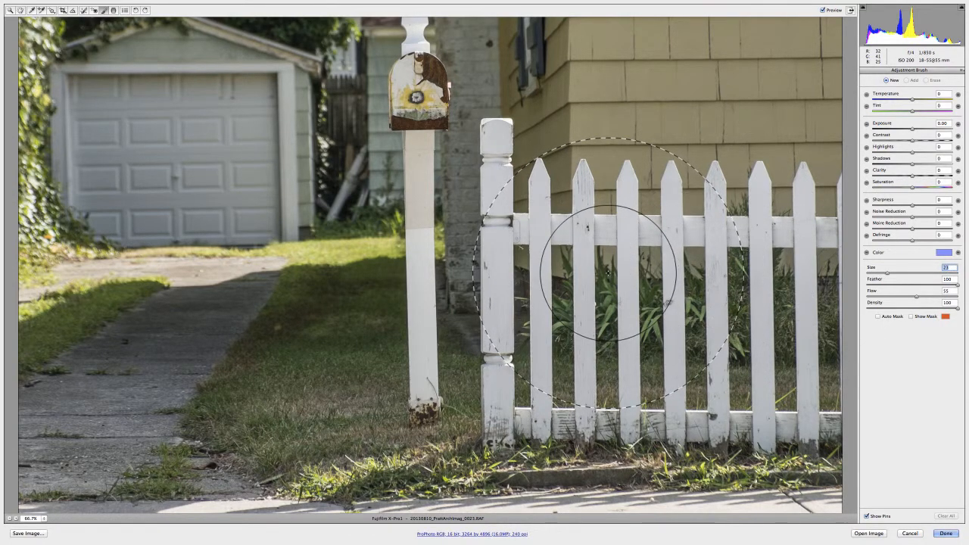
key(bracketleft)
key(bracketleft)
key(bracketleft)
key(bracketleft)
key(bracketleft)
key(bracketleft)
key(bracketleft)
key(bracketleft)
key(bracketleft)
key(bracketleft)
key(bracketleft)
key(bracketleft)
key(bracketleft)
key(bracketleft)
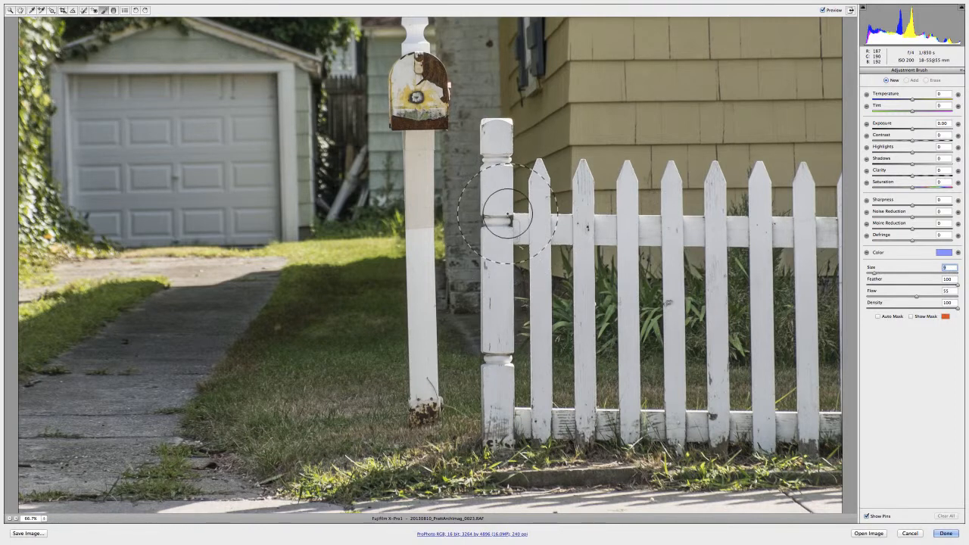
key(bracketleft)
key(bracketleft)
key(bracketleft)
key(bracketleft)
key(bracketleft)
key(bracketleft)
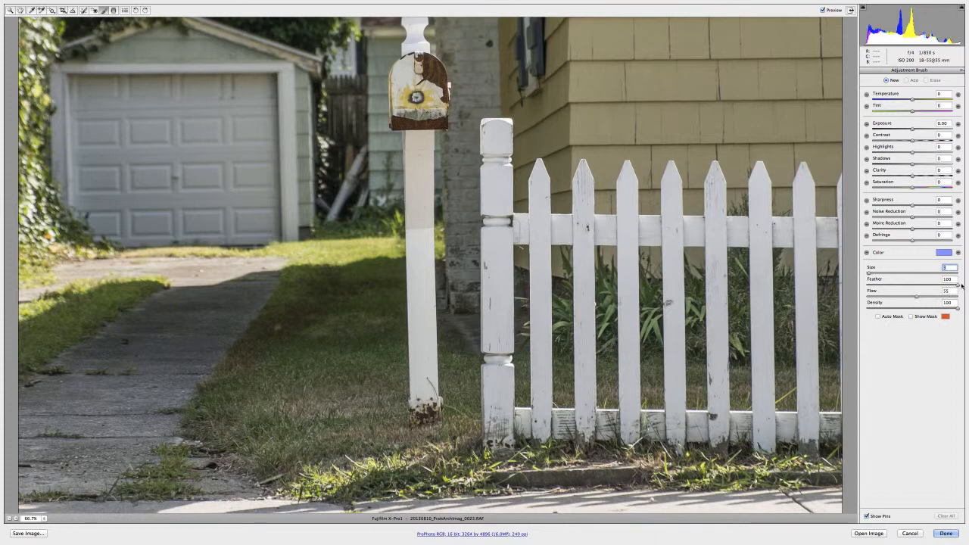
Set the brush feather to 69, turn on the mask display, and paint over the fence's thick end post
key(Tab)
click(911, 317)
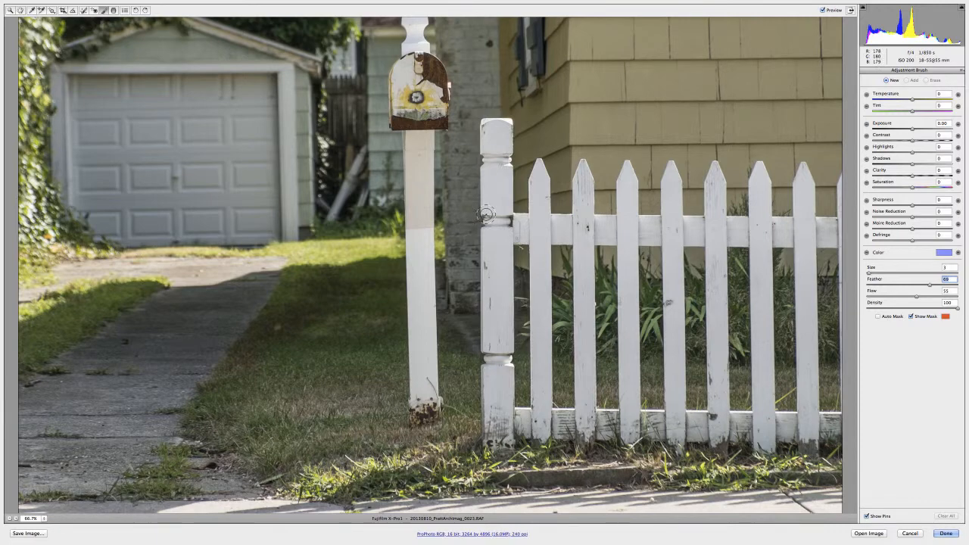
key(ctrl+plus)
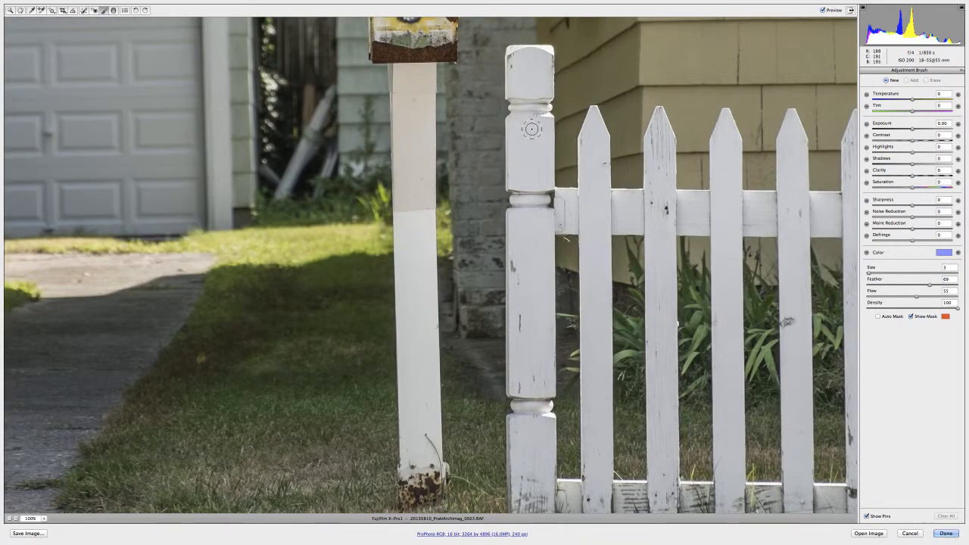
mouse_move(532, 135)
mouse_down()
mouse_move(522, 141)
mouse_move(527, 183)
mouse_move(516, 164)
mouse_move(532, 205)
mouse_move(527, 212)
mouse_move(523, 203)
mouse_move(522, 256)
mouse_move(518, 239)
mouse_move(522, 223)
mouse_move(528, 263)
mouse_move(543, 219)
mouse_move(526, 246)
mouse_move(519, 333)
mouse_move(536, 489)
mouse_move(544, 266)
mouse_move(531, 86)
mouse_move(545, 60)
mouse_move(517, 54)
mouse_move(519, 98)
mouse_move(553, 90)
mouse_move(522, 187)
mouse_move(519, 122)
mouse_move(543, 212)
mouse_move(514, 289)
mouse_move(521, 465)
mouse_move(527, 500)
mouse_move(547, 504)
mouse_move(548, 418)
mouse_up()
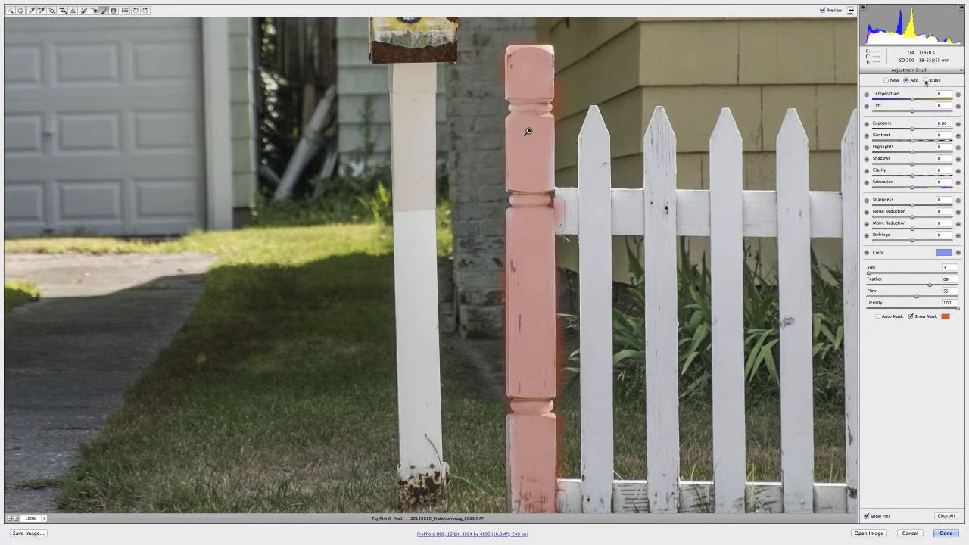
Keep the brush in Add mode and mask the fence's upper rail with straight strokes at brush size 4
key(alt)
click(906, 80)
key(shift)
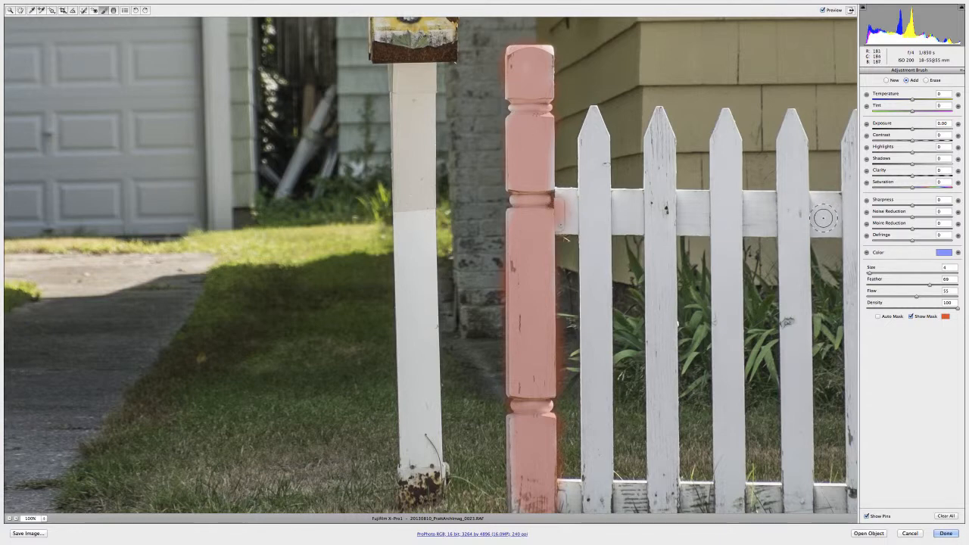
shift+click(823, 218)
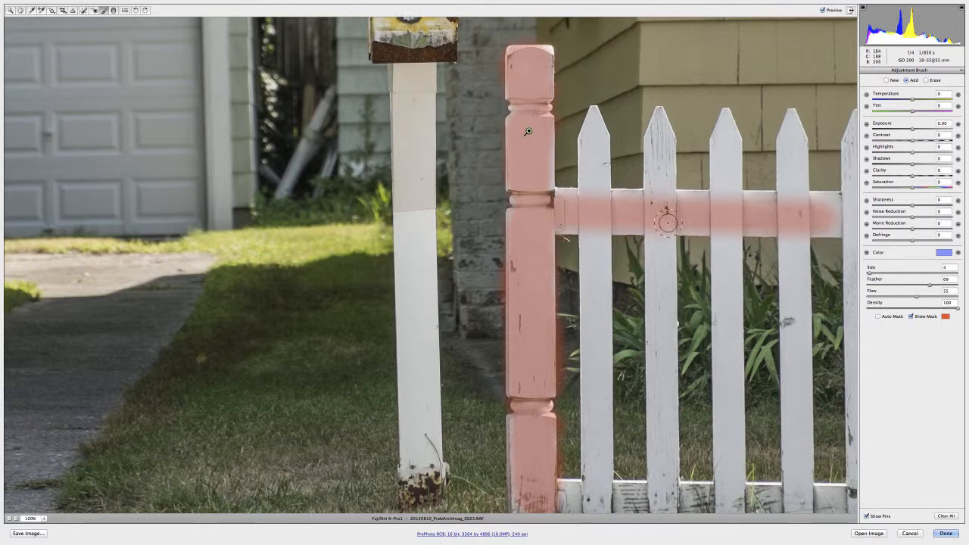
drag(741, 258, 549, 256)
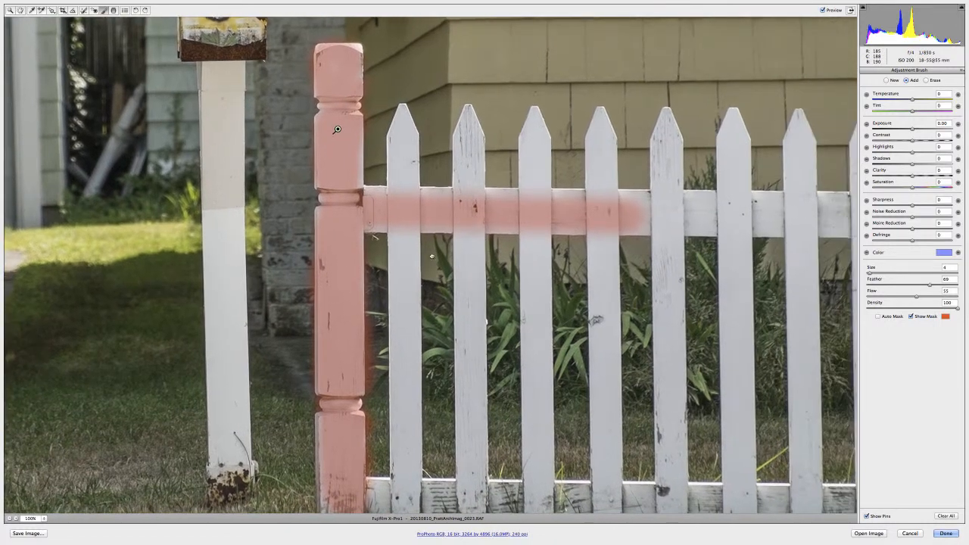
shift+click(838, 215)
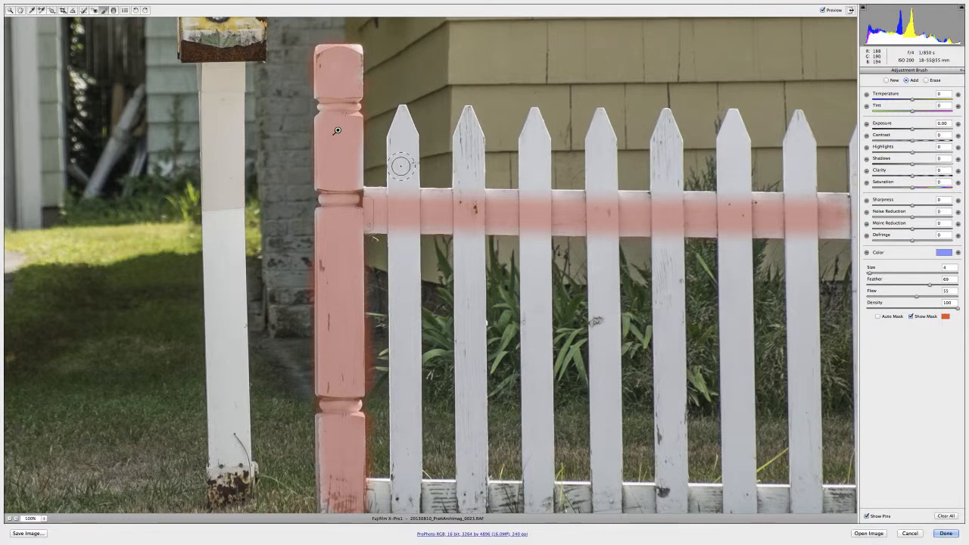
Mask the seven pickets and the lower rail of the fence with straight strokes at brush size 3
key(bracketleft)
click(401, 140)
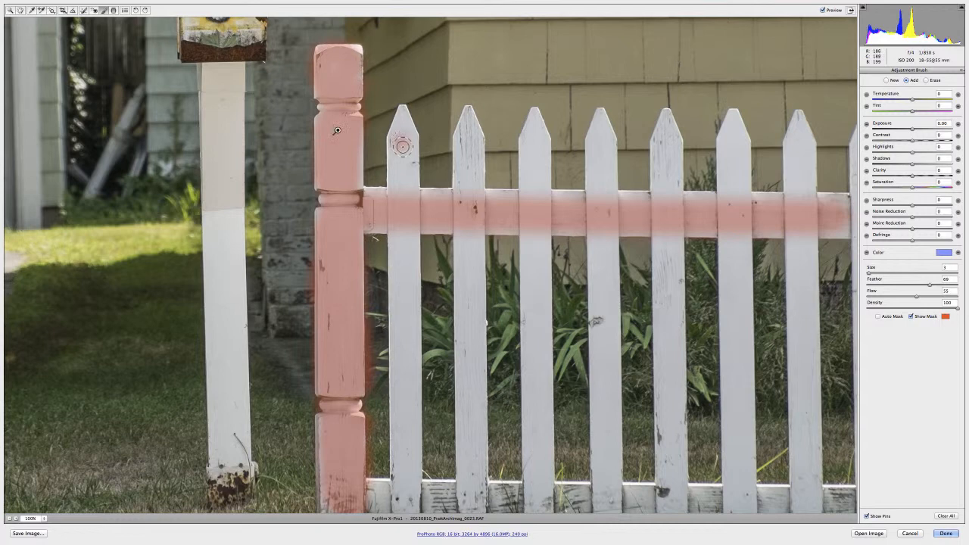
key(shift)
shift+click(403, 503)
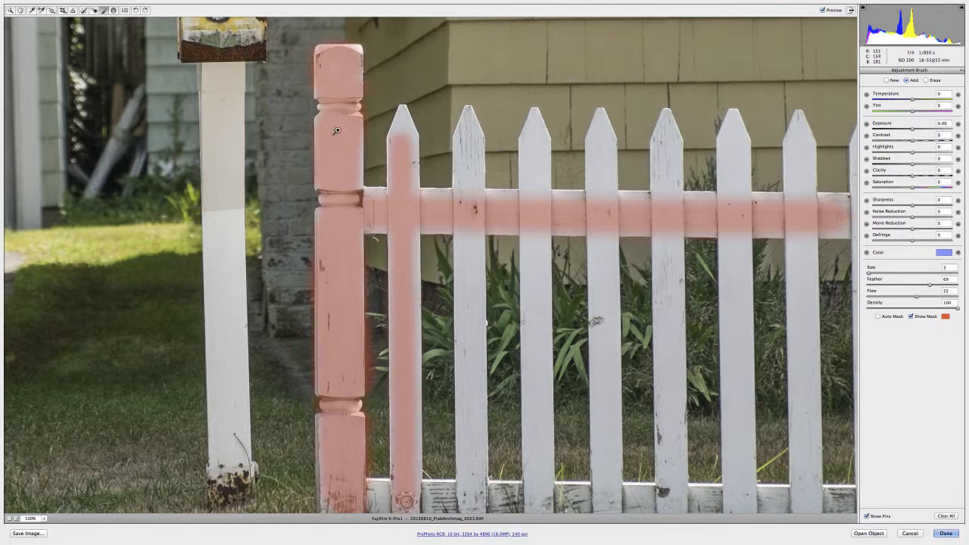
click(469, 140)
key(shift)
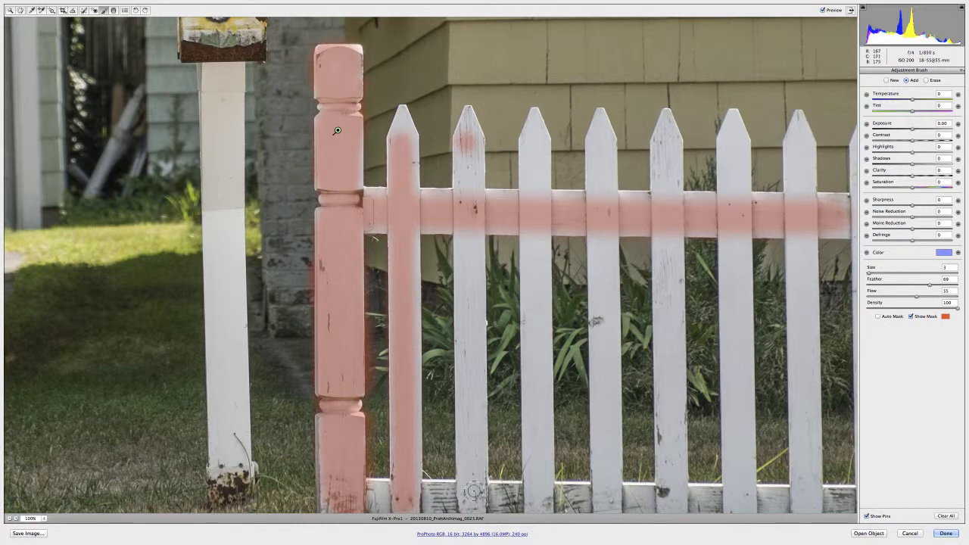
shift+click(473, 492)
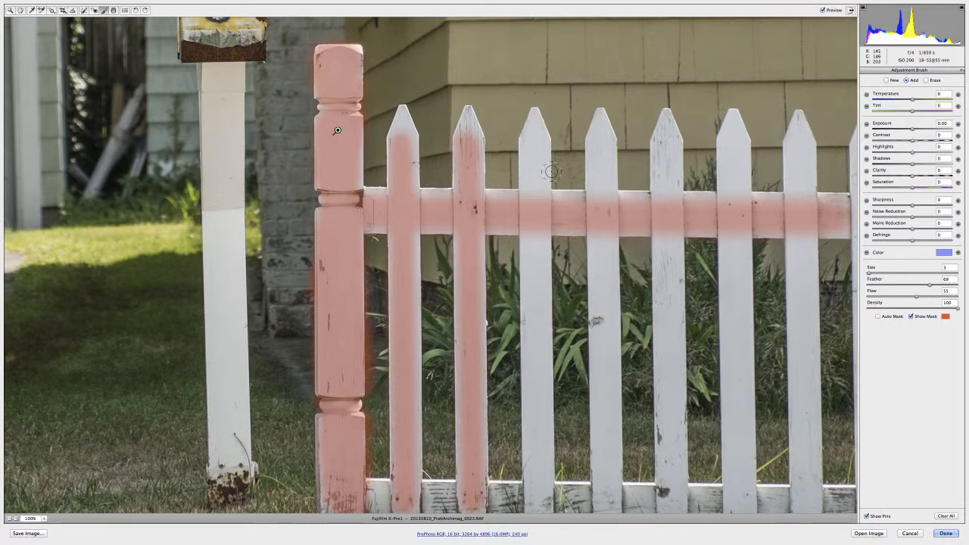
click(534, 141)
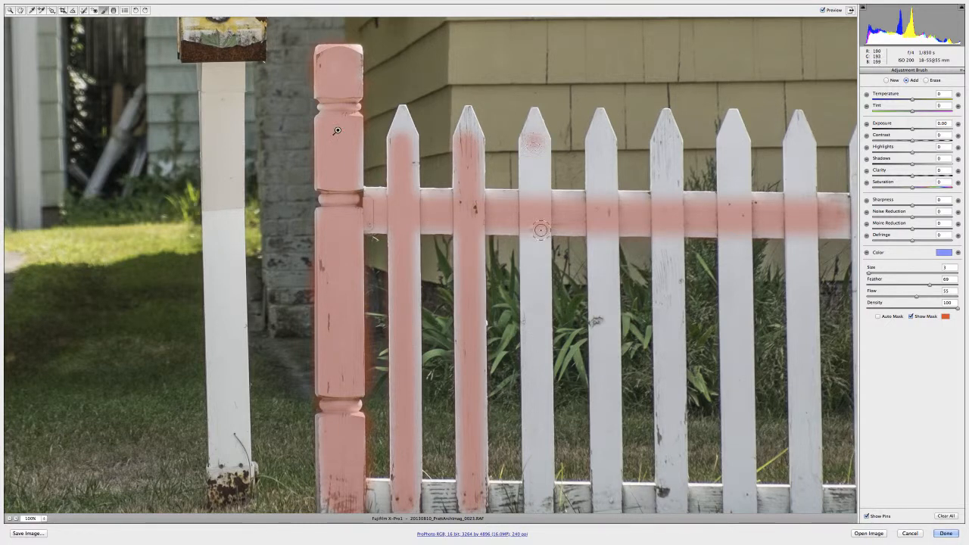
shift+click(537, 505)
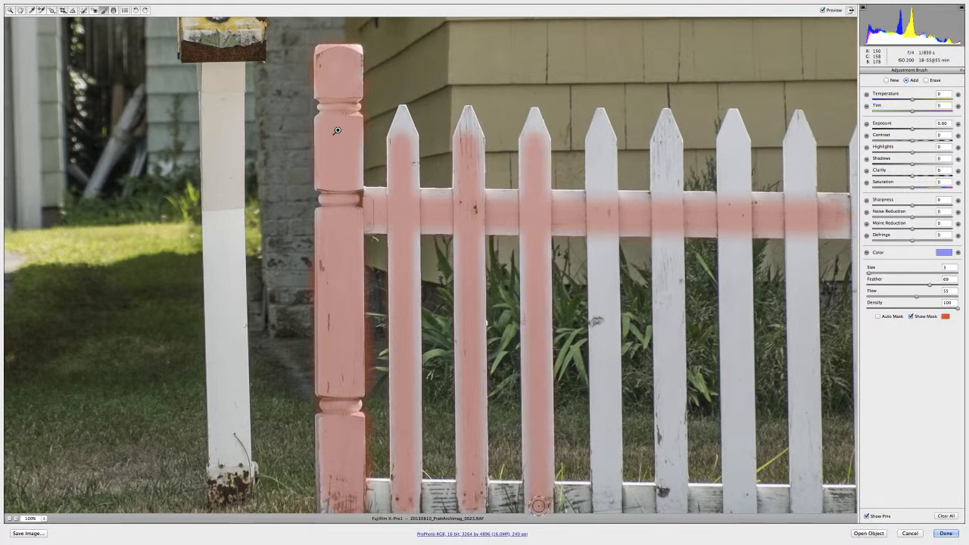
click(599, 143)
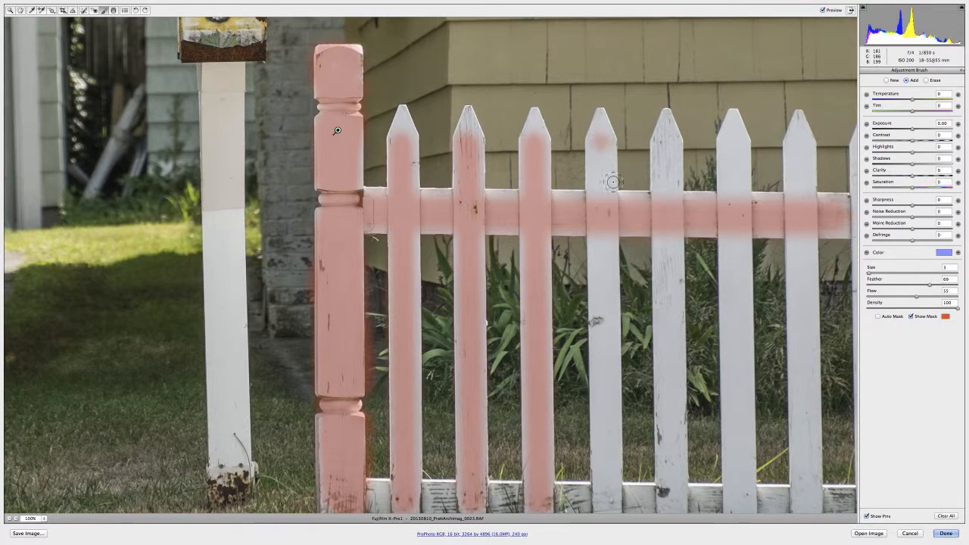
shift+click(603, 500)
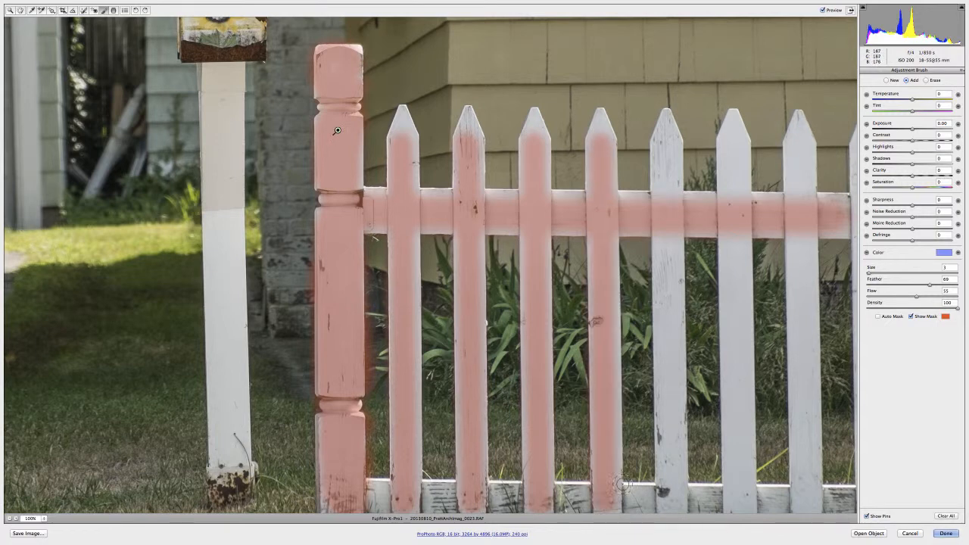
click(666, 143)
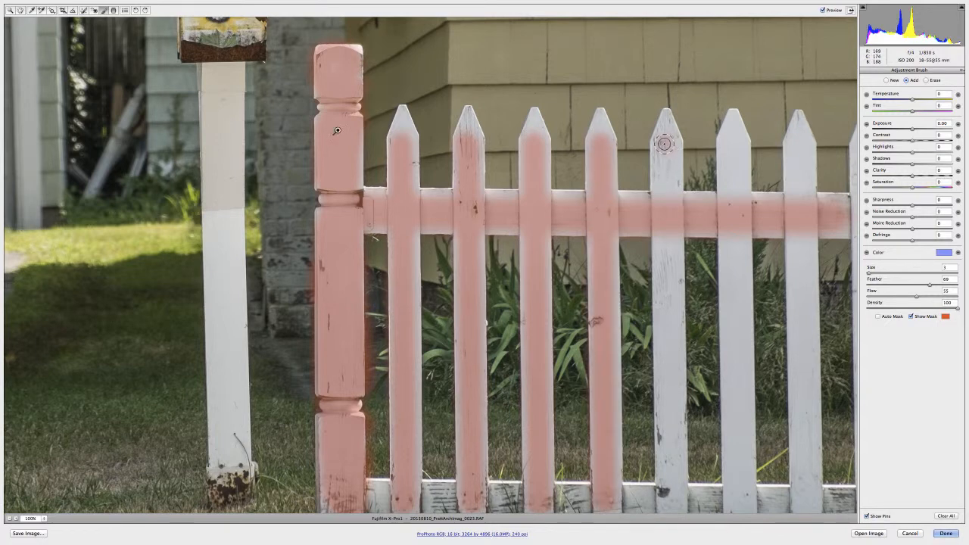
shift+click(665, 492)
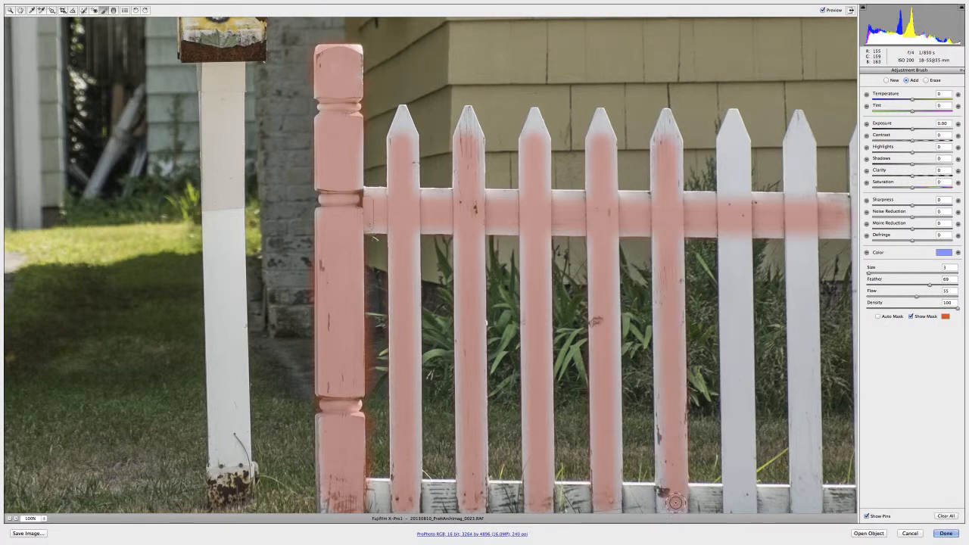
click(734, 144)
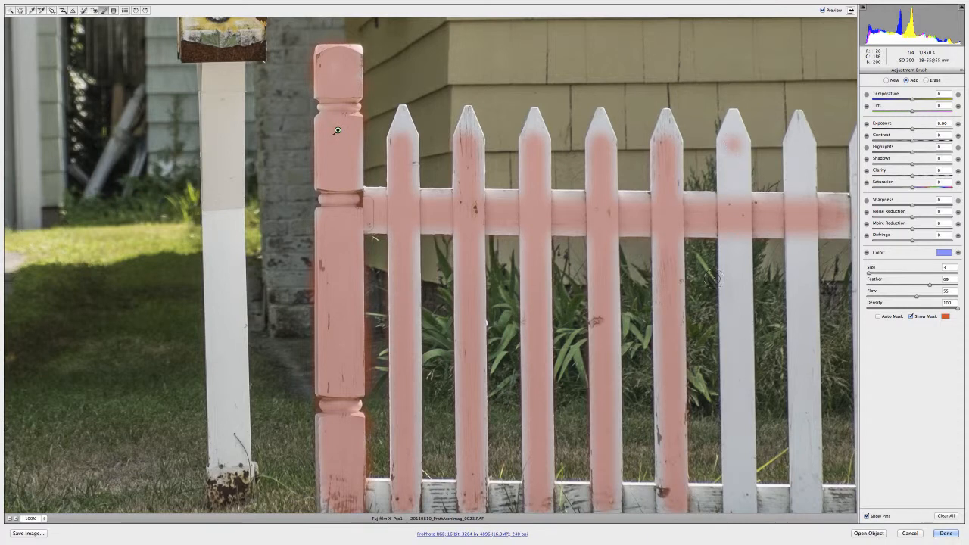
shift+click(740, 500)
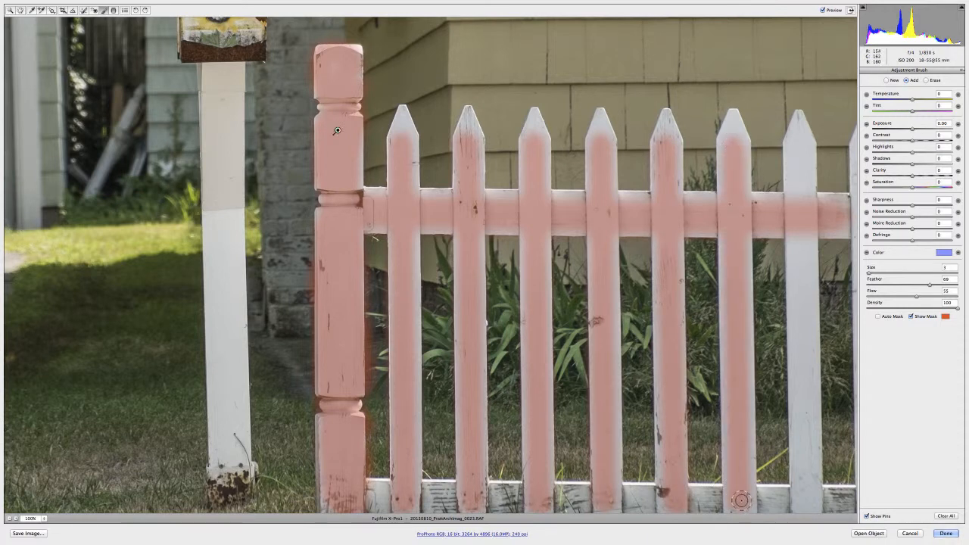
click(799, 144)
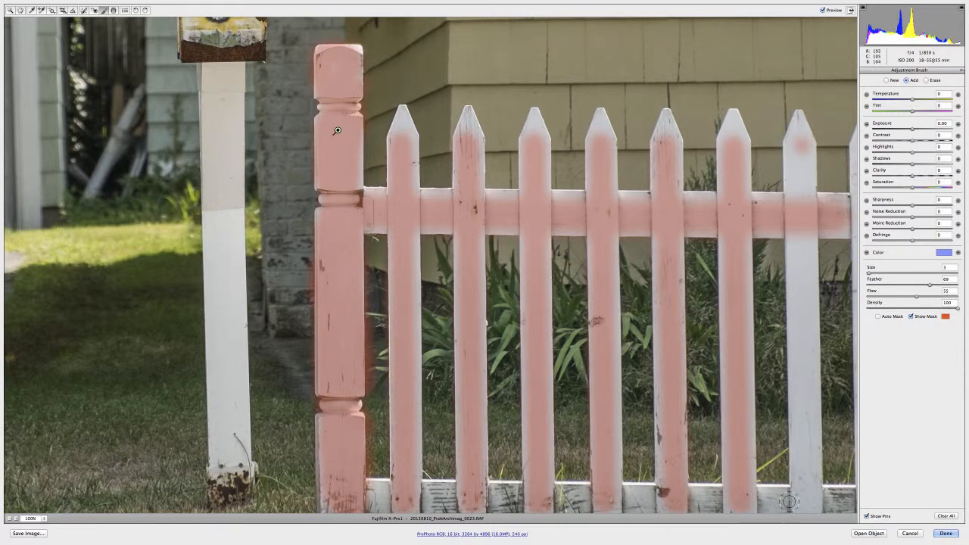
shift+click(807, 501)
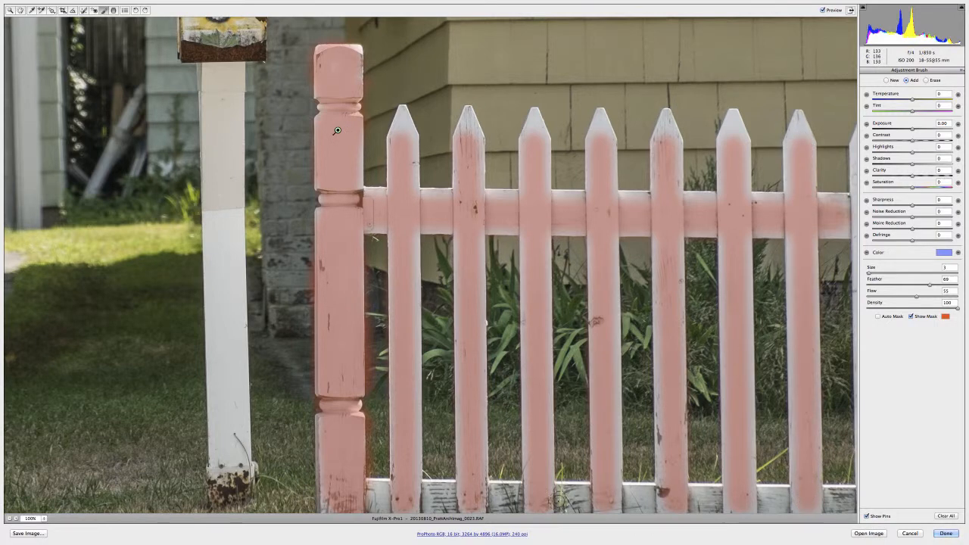
mouse_move(482, 506)
mouse_down()
mouse_move(682, 528)
mouse_move(845, 501)
mouse_up()
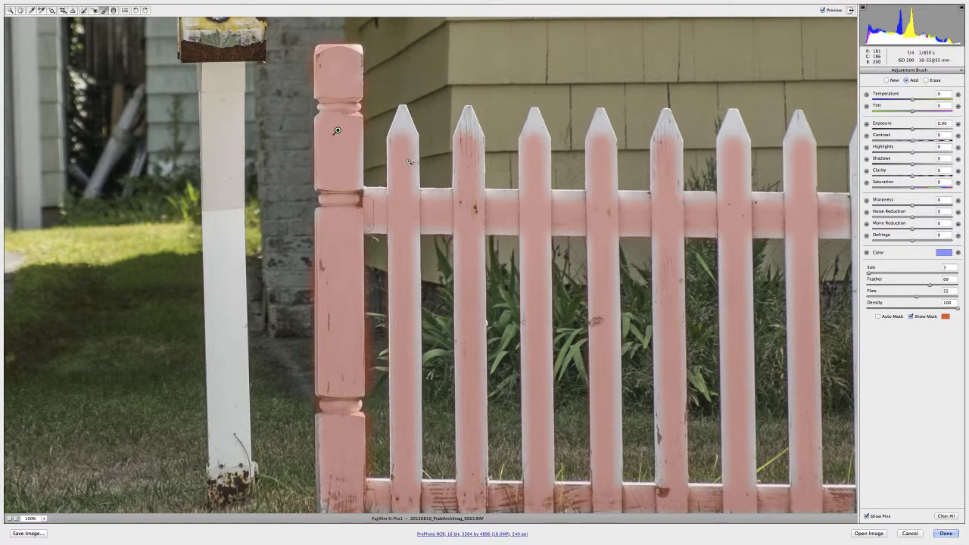
key(r)
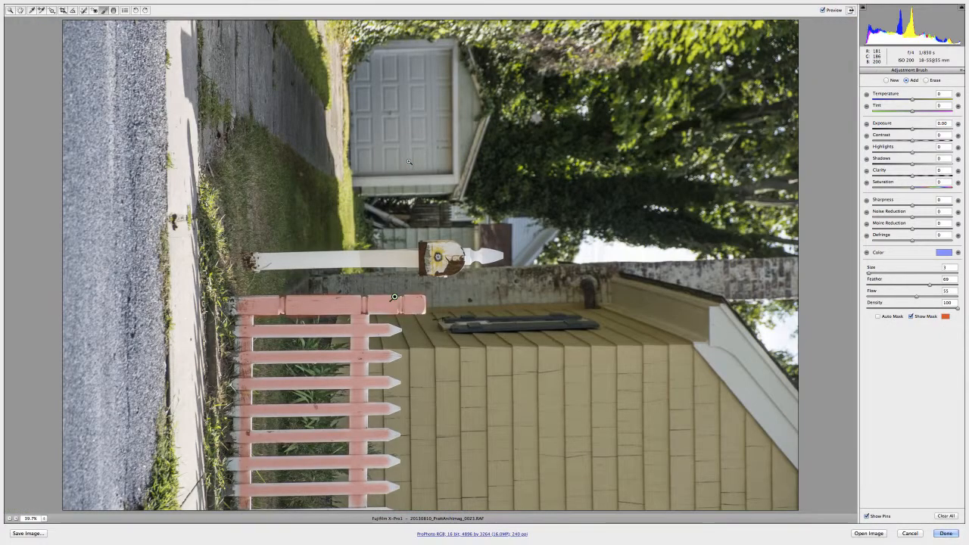
key(l)
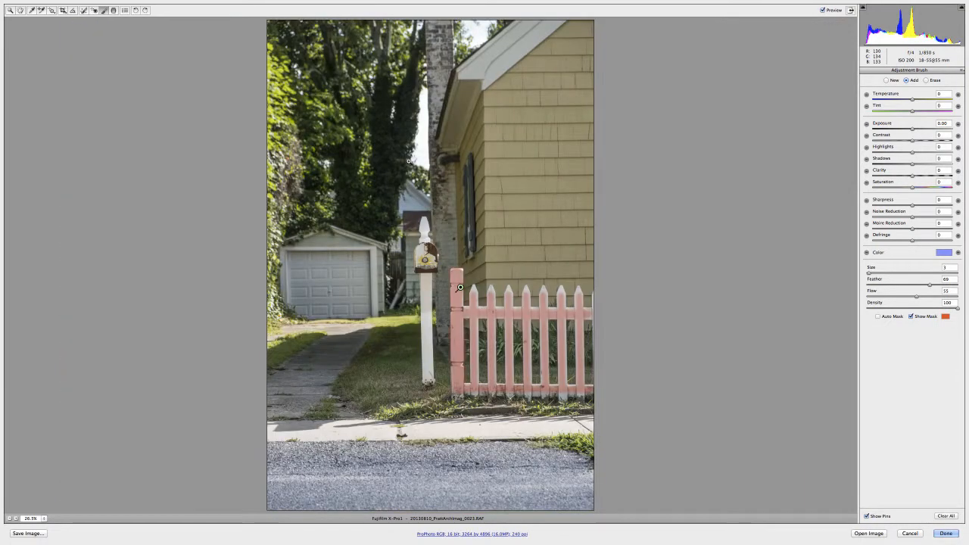
key(alt)
At 100% view, reduce the brush to size 2 and mask the missed edges of the first picket and the upper rail
click(44, 519)
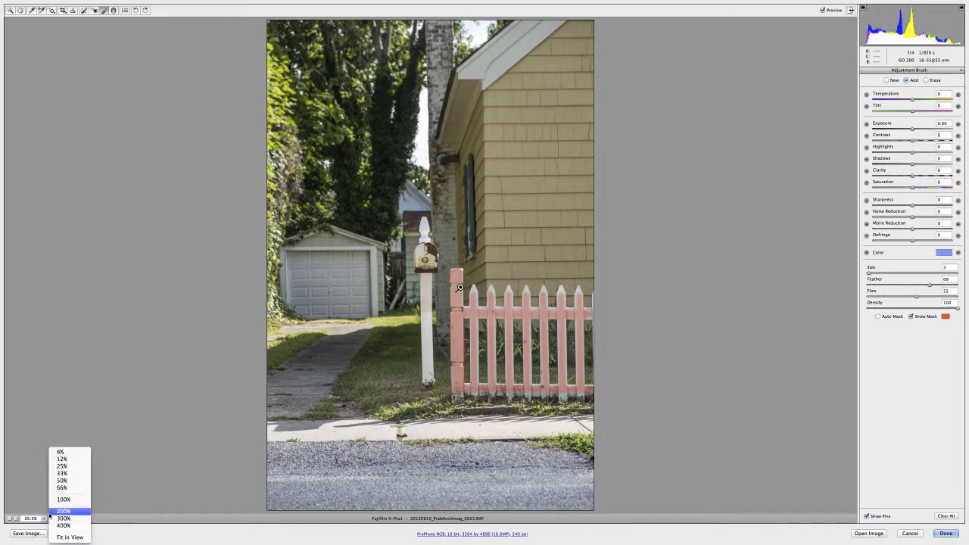
click(62, 500)
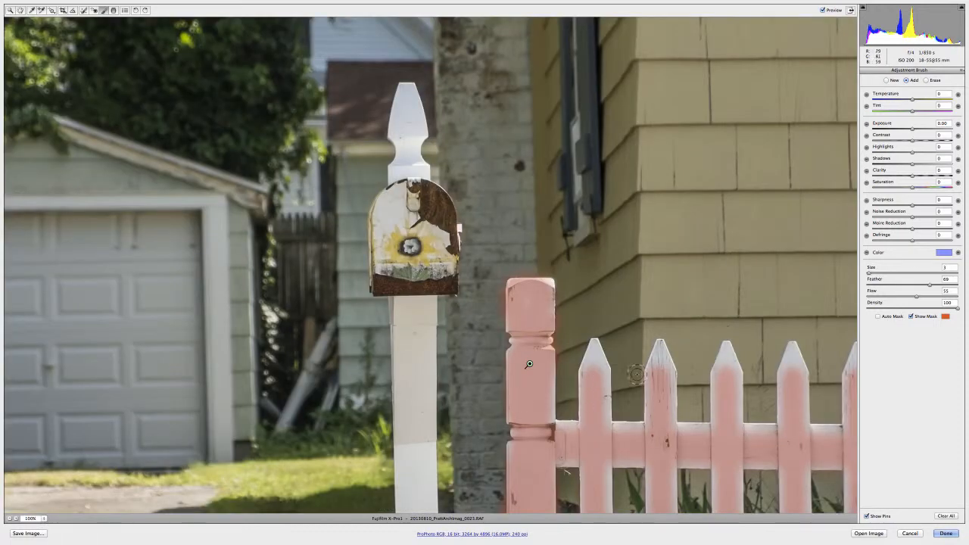
drag(572, 395, 376, 273)
key(bracketleft)
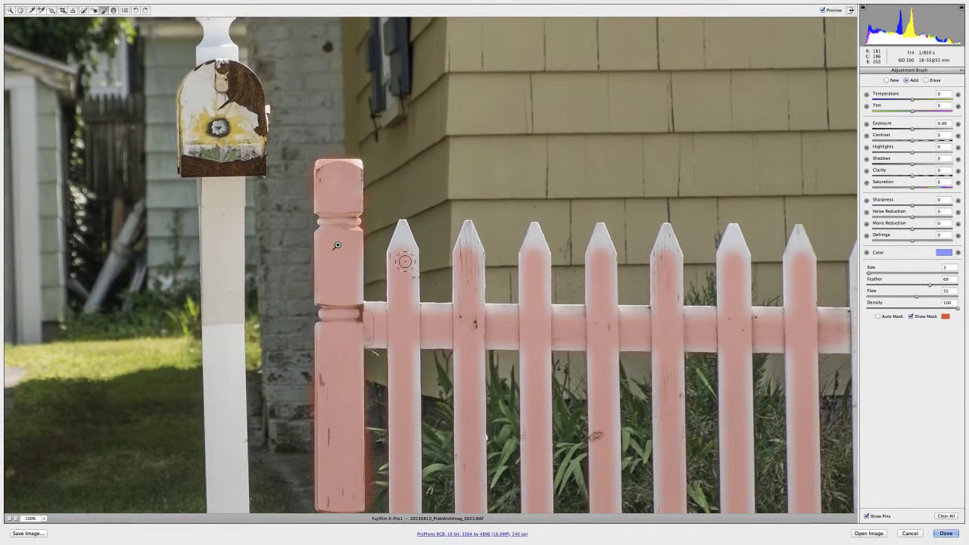
mouse_move(408, 246)
mouse_down()
mouse_move(400, 244)
mouse_move(408, 303)
mouse_up()
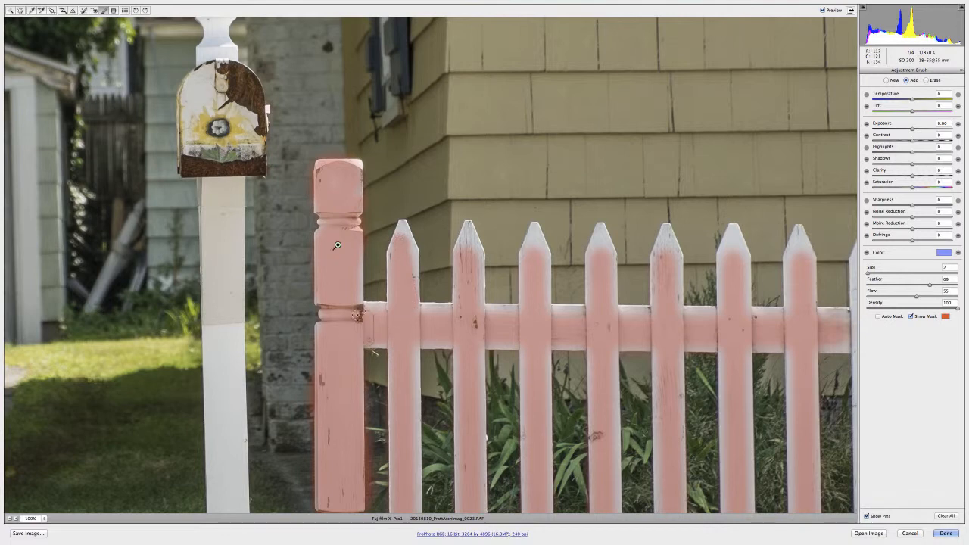
key(shift)
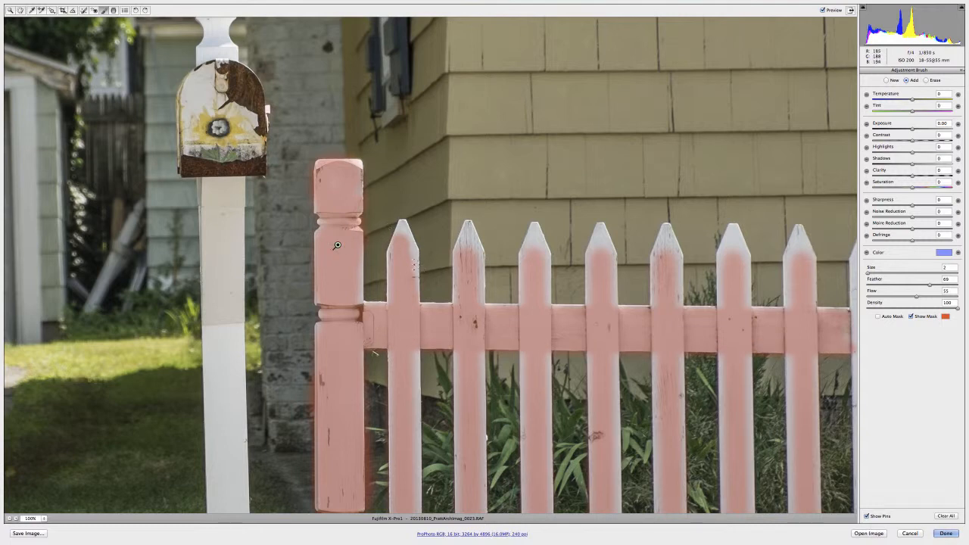
key(shift)
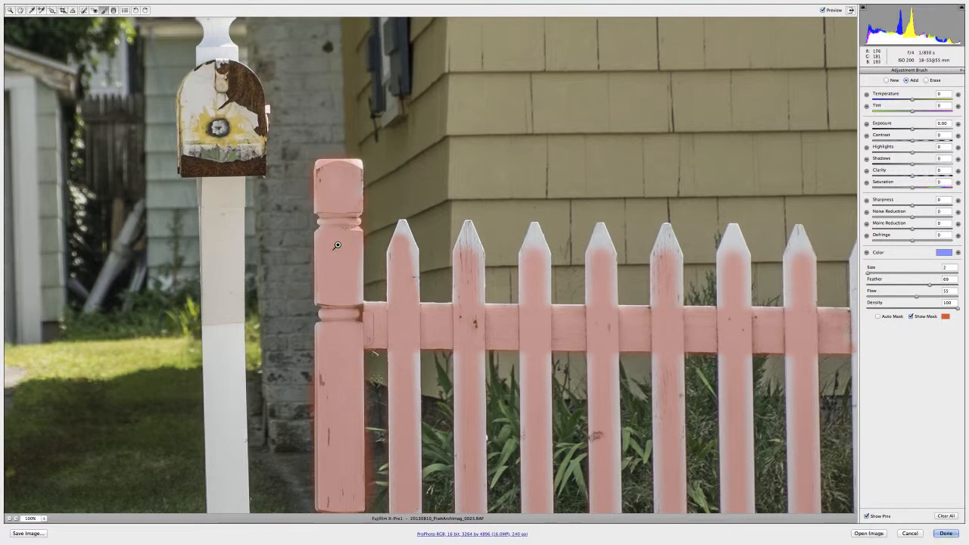
key(shift)
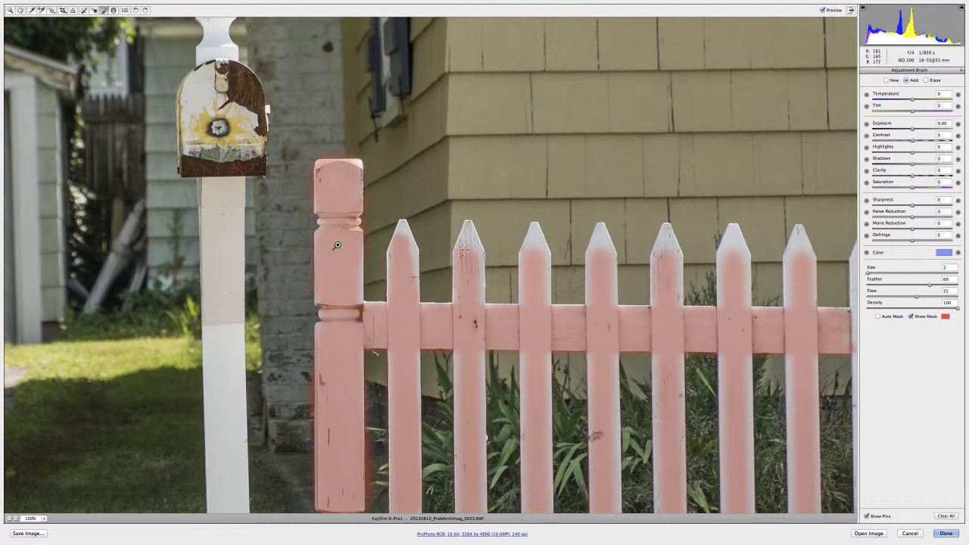
Extend the mask over the pointed tips and upper edges of the remaining pickets at brush size 2
drag(465, 249, 467, 232)
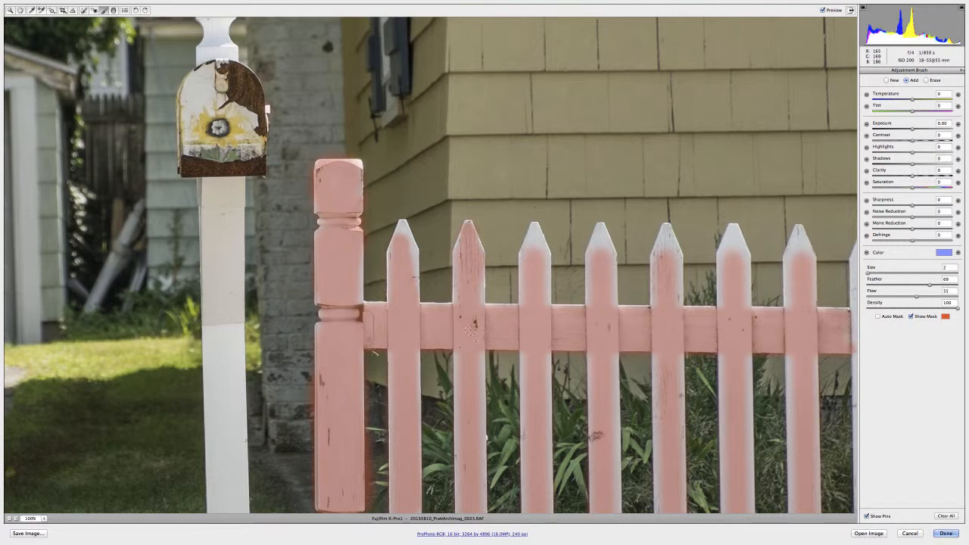
key(bracketleft)
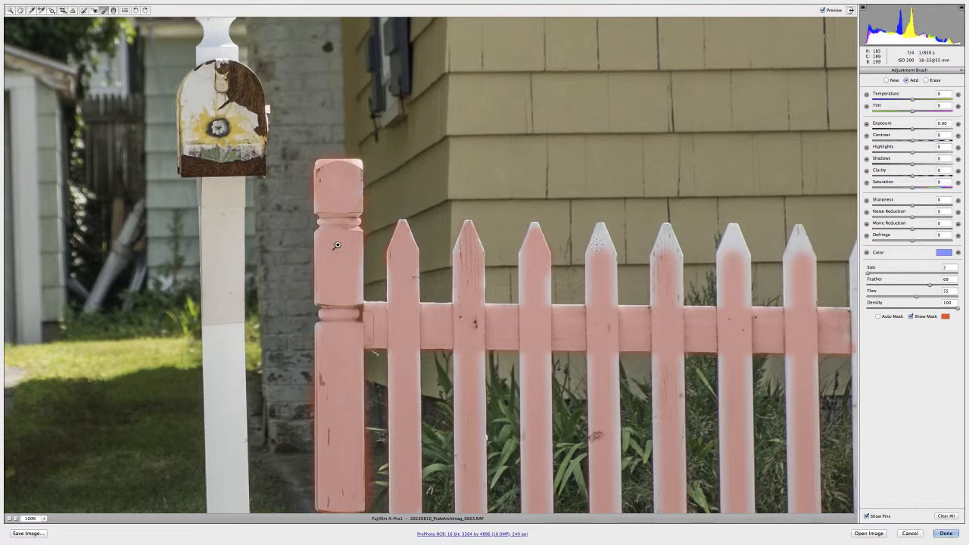
drag(596, 245, 603, 230)
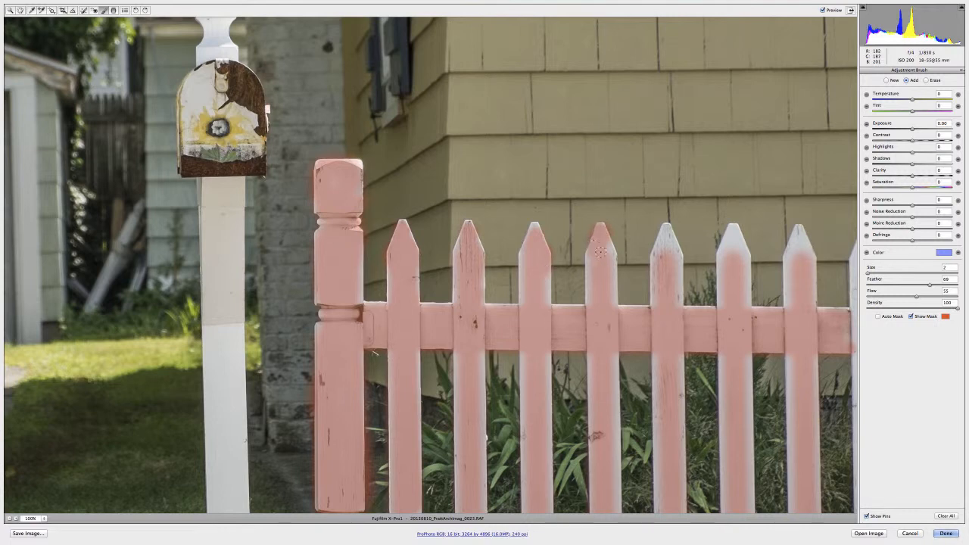
drag(658, 257, 665, 233)
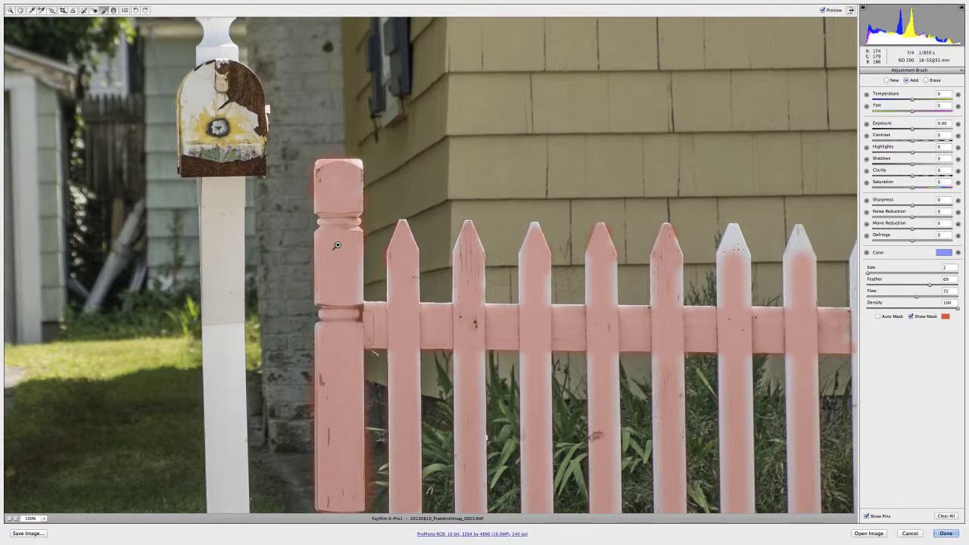
mouse_move(720, 261)
mouse_down()
mouse_move(732, 228)
mouse_move(742, 257)
mouse_move(740, 244)
mouse_move(788, 262)
mouse_move(797, 228)
mouse_move(795, 244)
mouse_move(803, 254)
mouse_move(806, 247)
mouse_move(782, 301)
mouse_move(718, 289)
mouse_move(723, 309)
mouse_move(722, 263)
mouse_move(744, 258)
mouse_move(738, 336)
mouse_up()
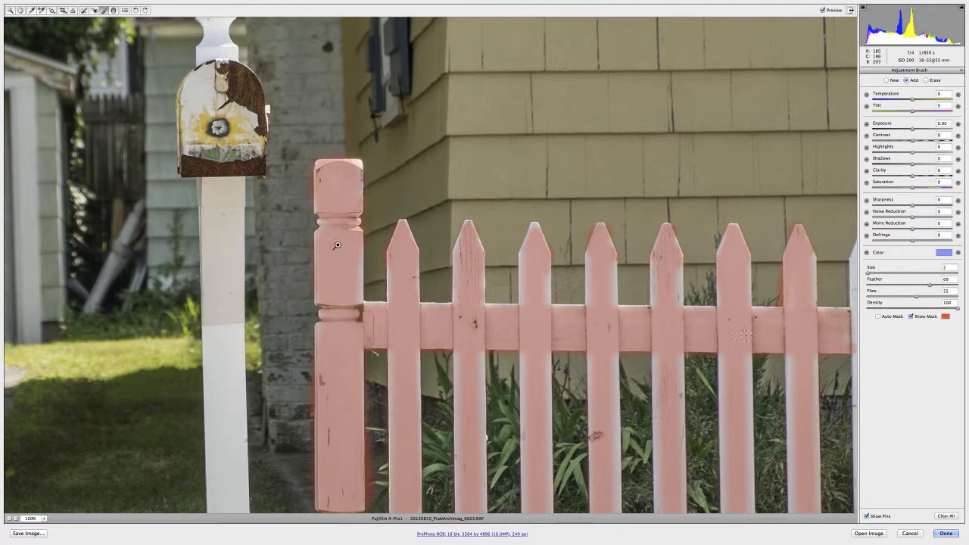
scroll(840, 337, down, 1)
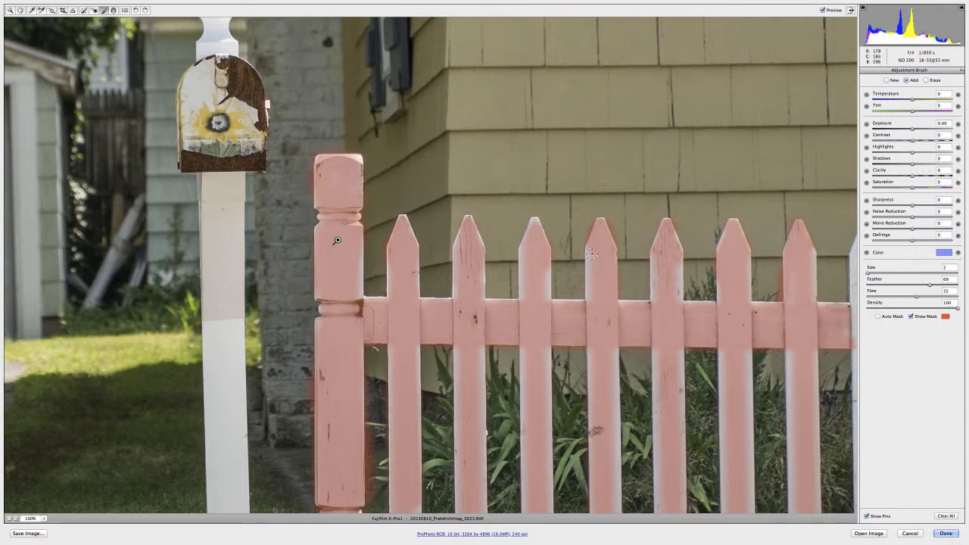
drag(590, 254, 595, 299)
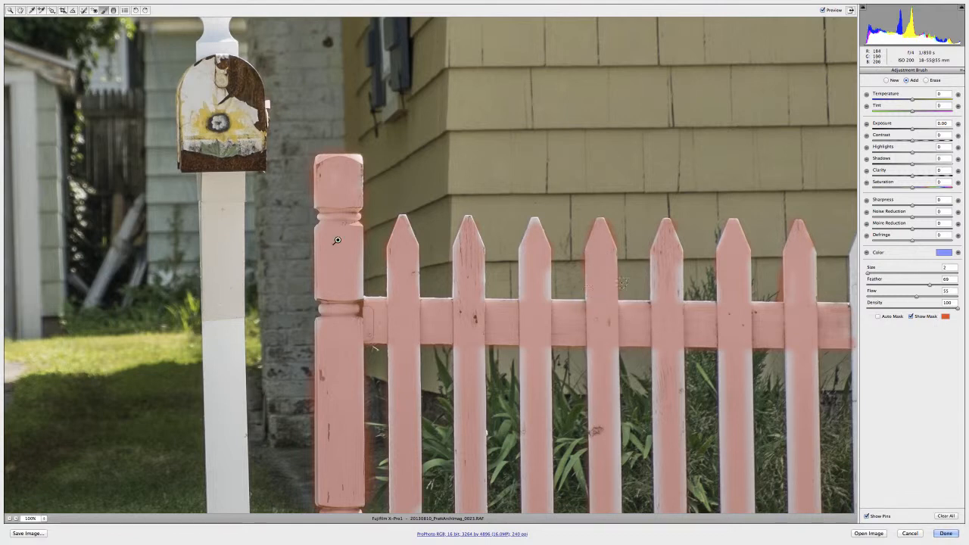
Compare the whole fence with the mask display off and on, and leave the mask display turned off
click(910, 317)
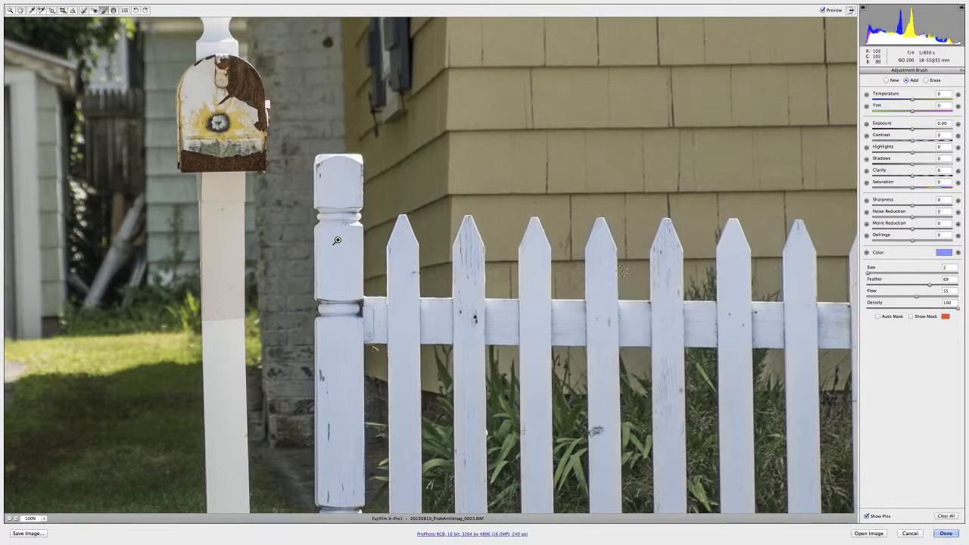
key(super+minus)
key(super+minus)
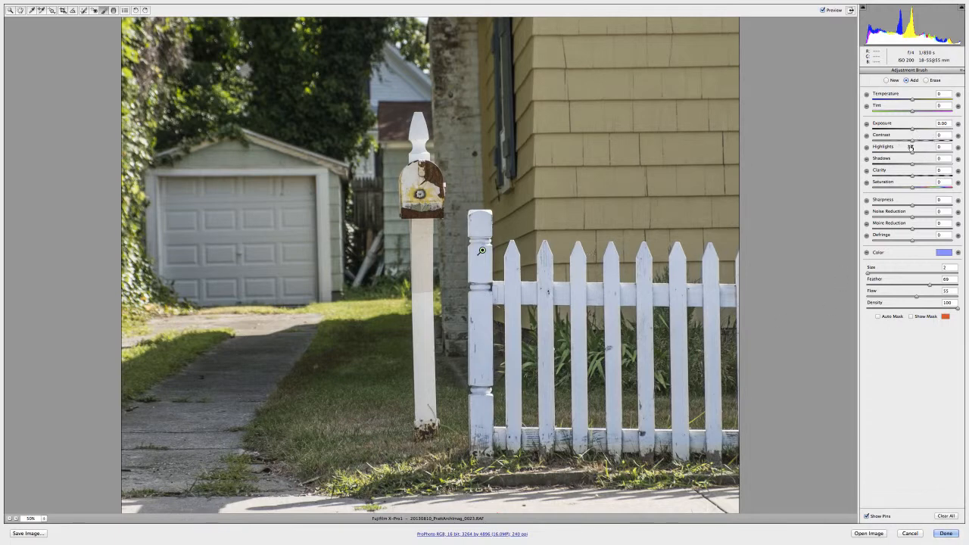
click(911, 317)
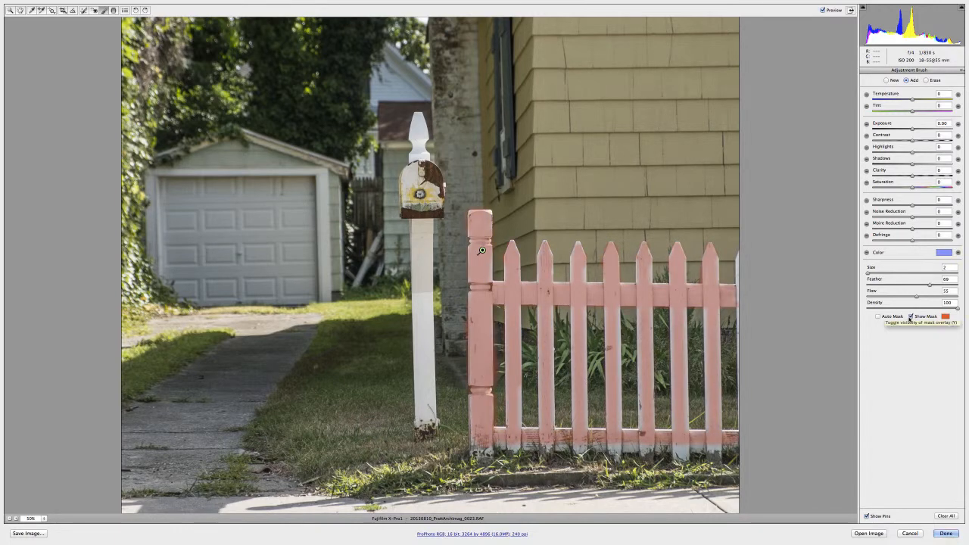
click(912, 316)
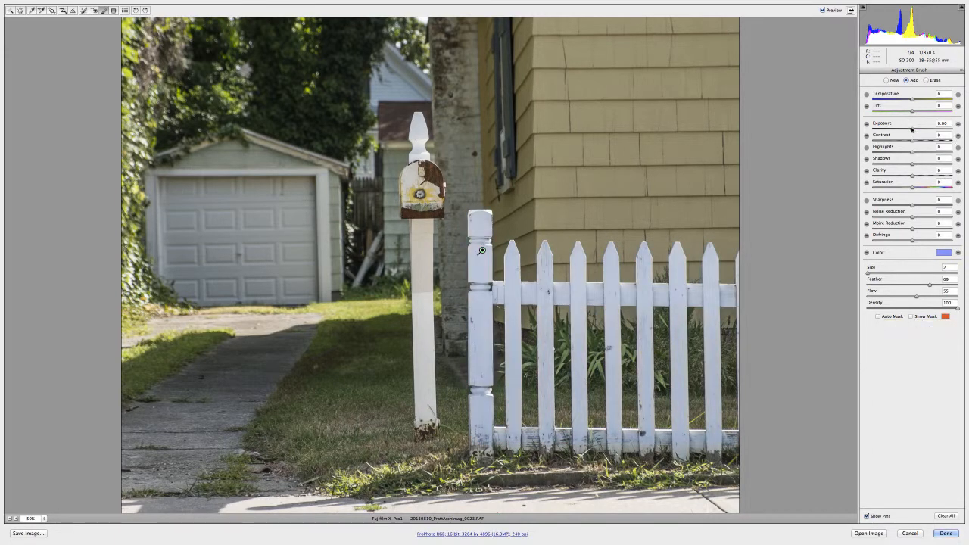
Test stronger exposure on the masked fence, and settle the fence adjustment's exposure at +0.40
drag(912, 130, 937, 128)
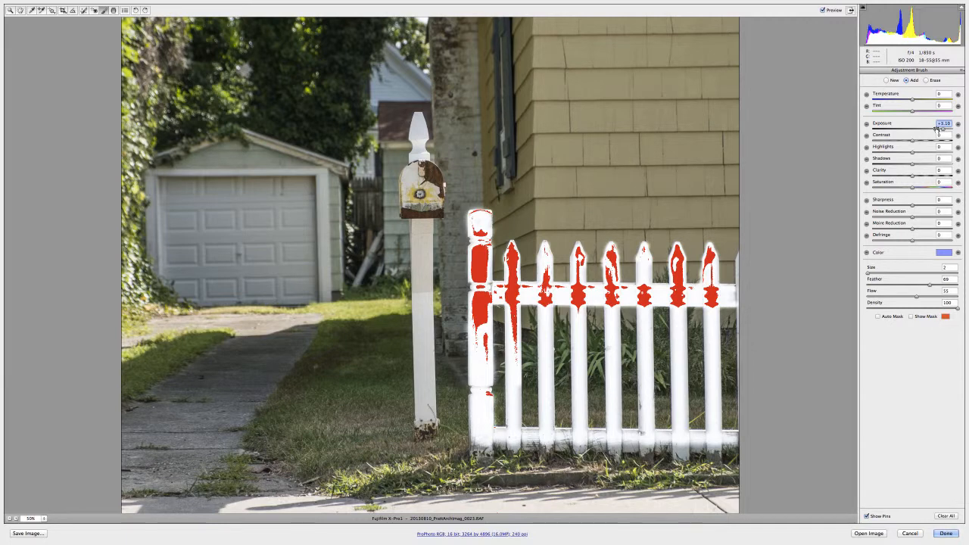
drag(936, 129, 916, 129)
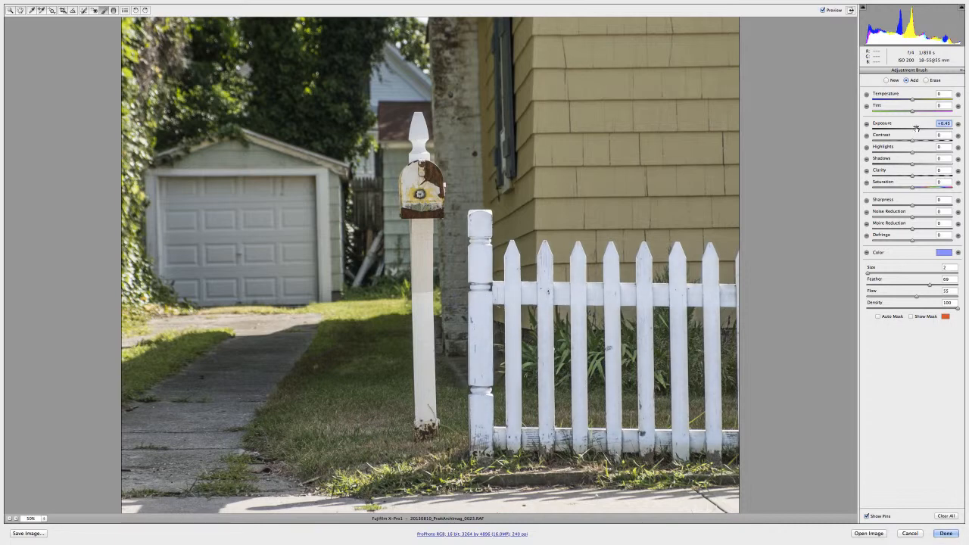
drag(916, 128, 919, 129)
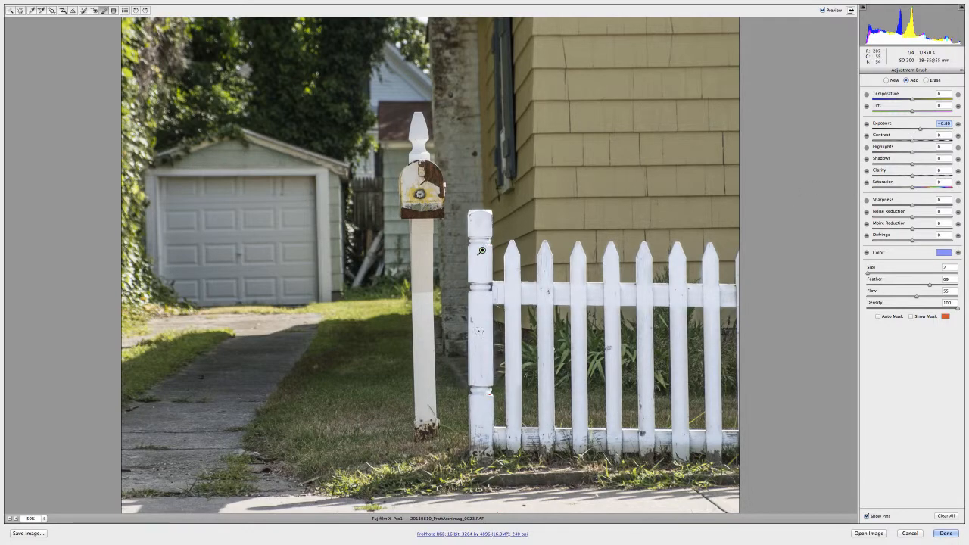
key(super+minus)
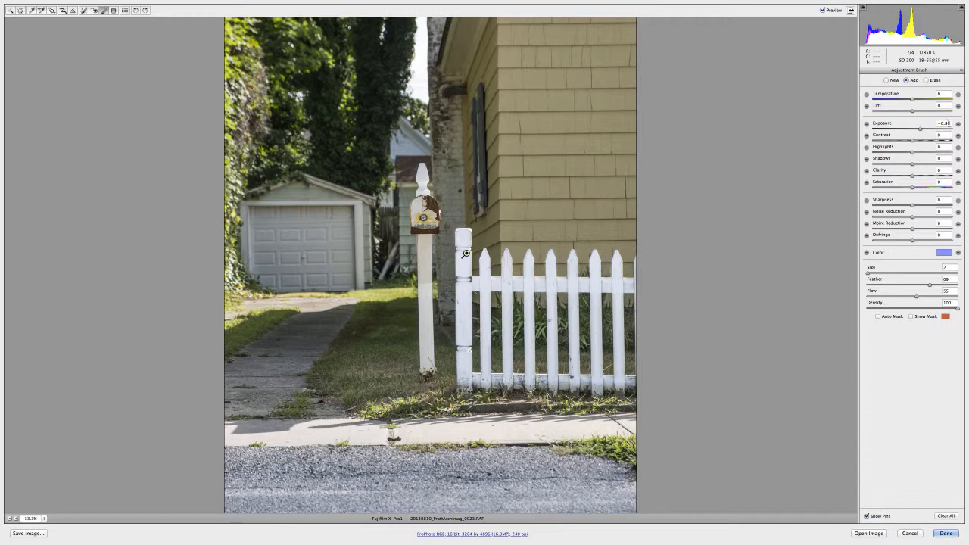
drag(948, 123, 936, 125)
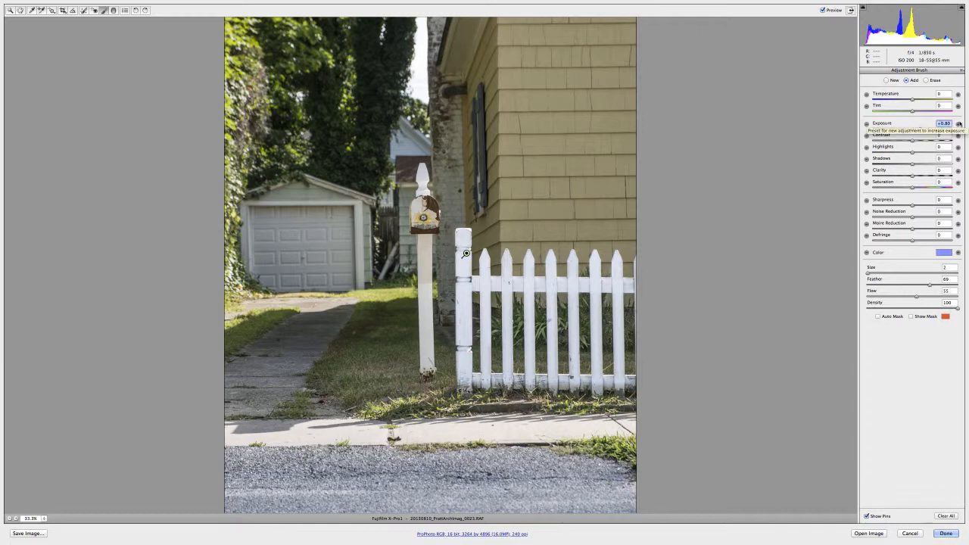
text(-)
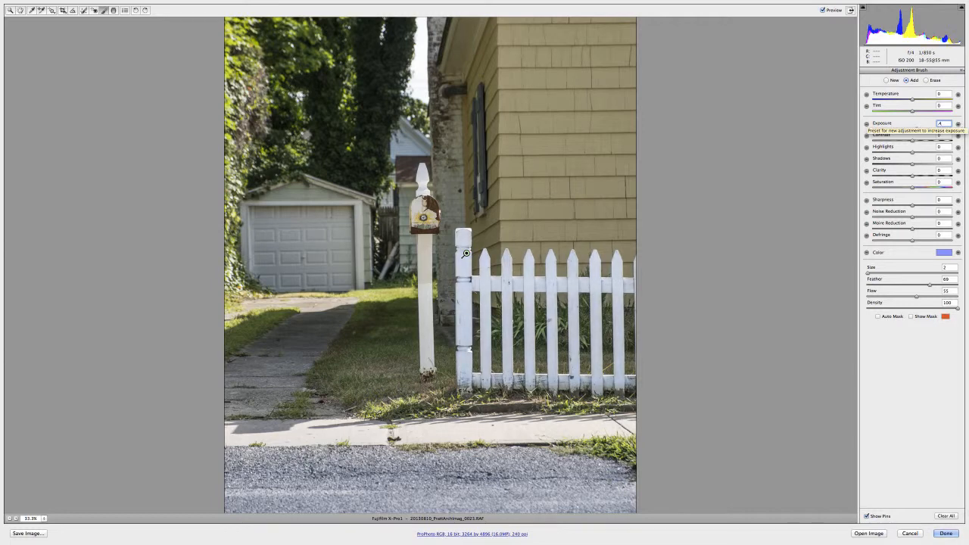
text(4)
key(Return)
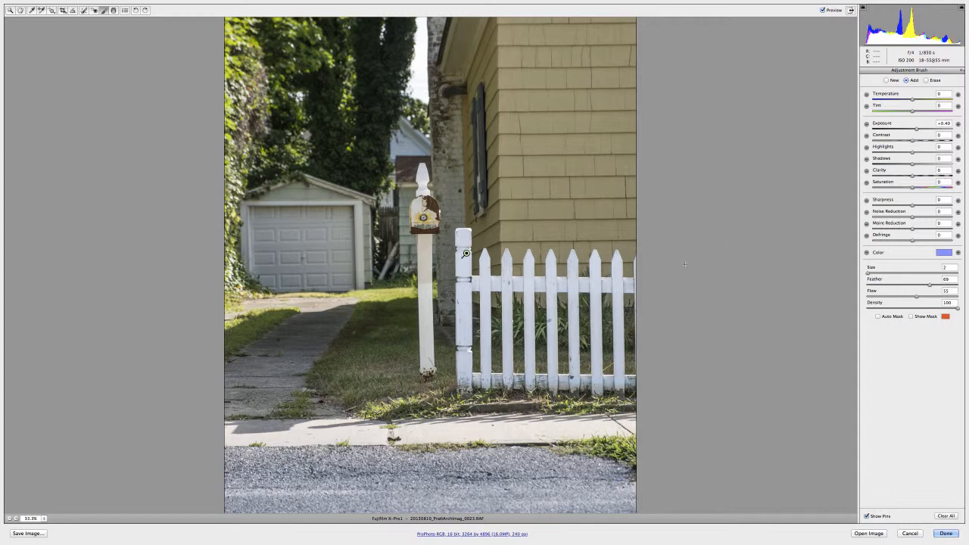
Set the fence adjustment's contrast to +19 and clarity to +15, checking the pickets at 100% view
key(ctrl+plus)
key(ctrl+plus)
key(ctrl+plus)
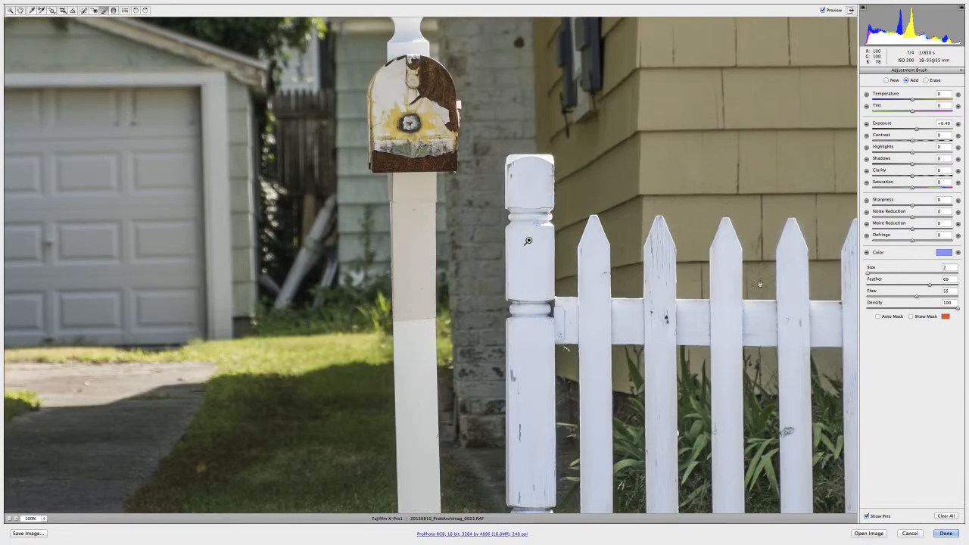
drag(760, 283, 663, 285)
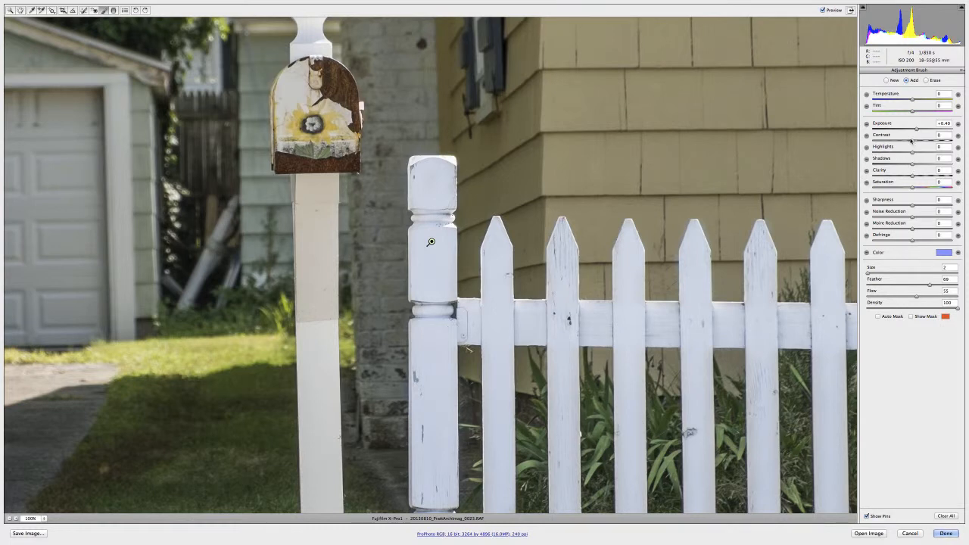
drag(912, 141, 910, 142)
drag(912, 176, 912, 175)
drag(431, 241, 337, 89)
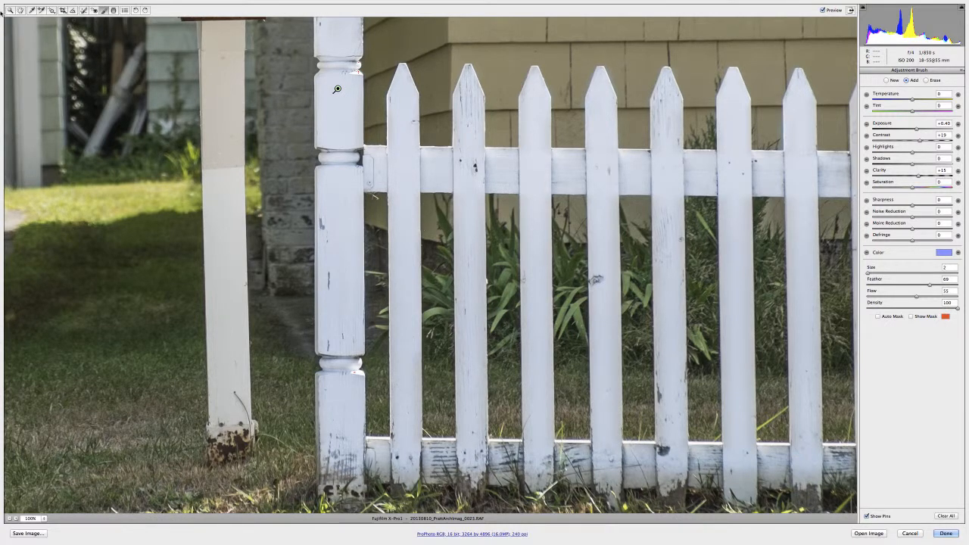
Leave the Adjustment Brush and save the current edits as a new snapshot named Tutorial_Fence
click(21, 10)
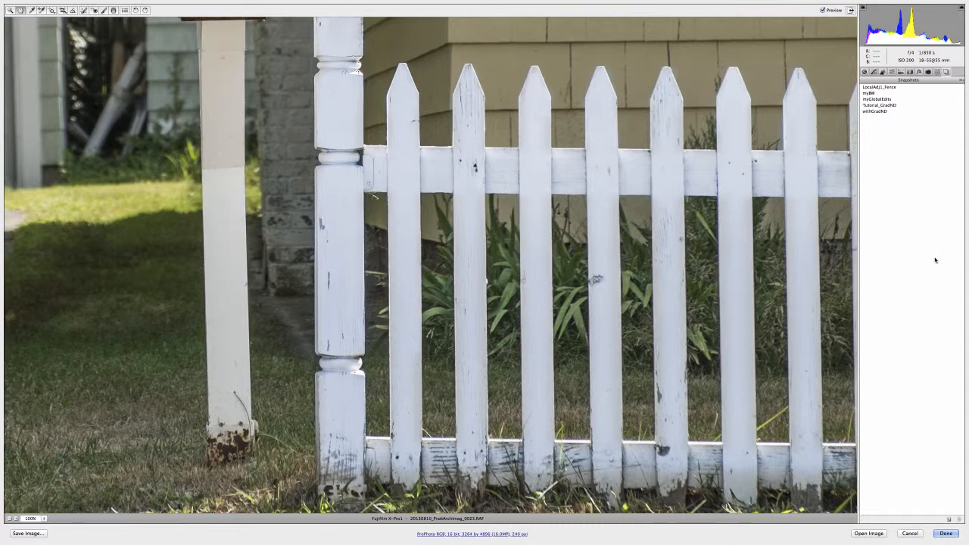
click(949, 519)
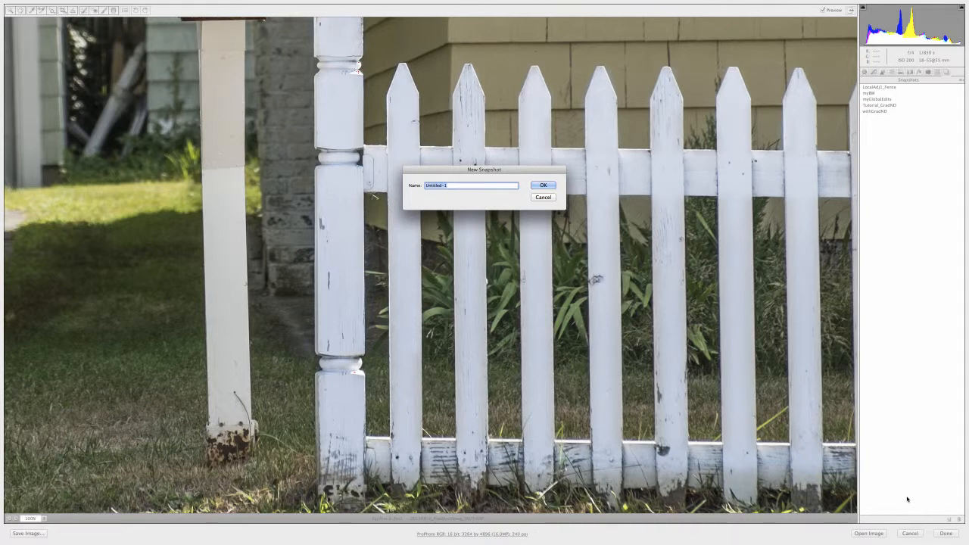
text(Tutorial_Fence)
key(Return)
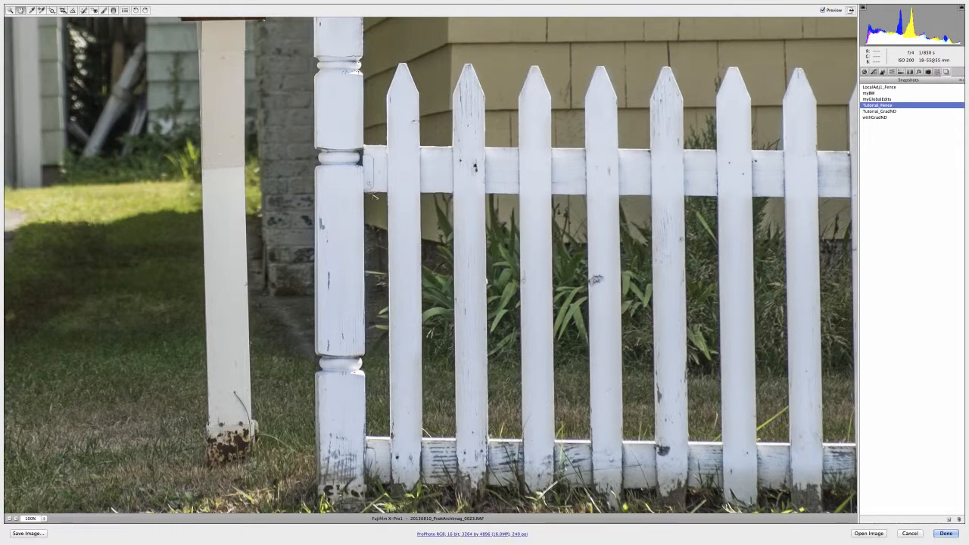
Compare the whole photo in the myGlobalEdits and Tutorial_GradND snapshots, and return to the Tutorial_Fence snapshot
key(ctrl+minus)
key(ctrl+minus)
key(ctrl+minus)
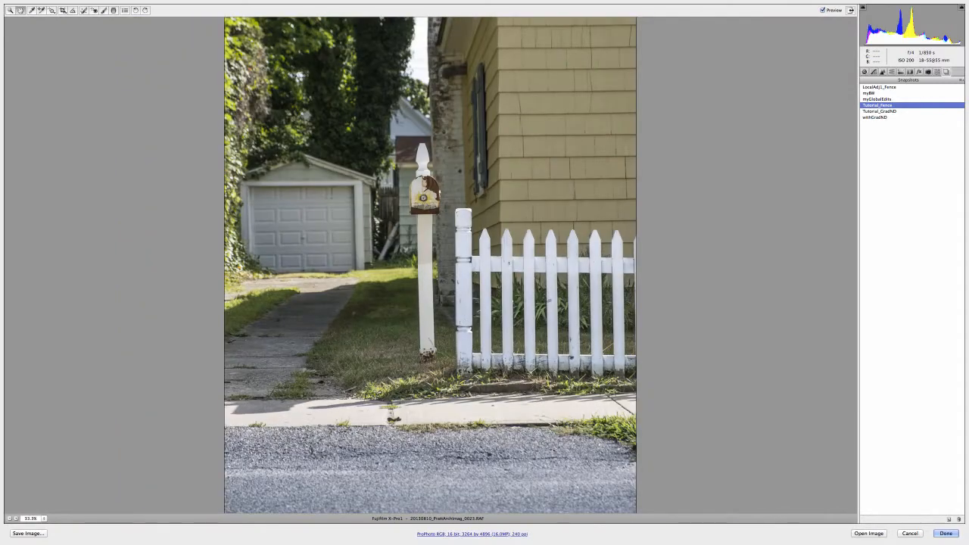
key(ctrl+minus)
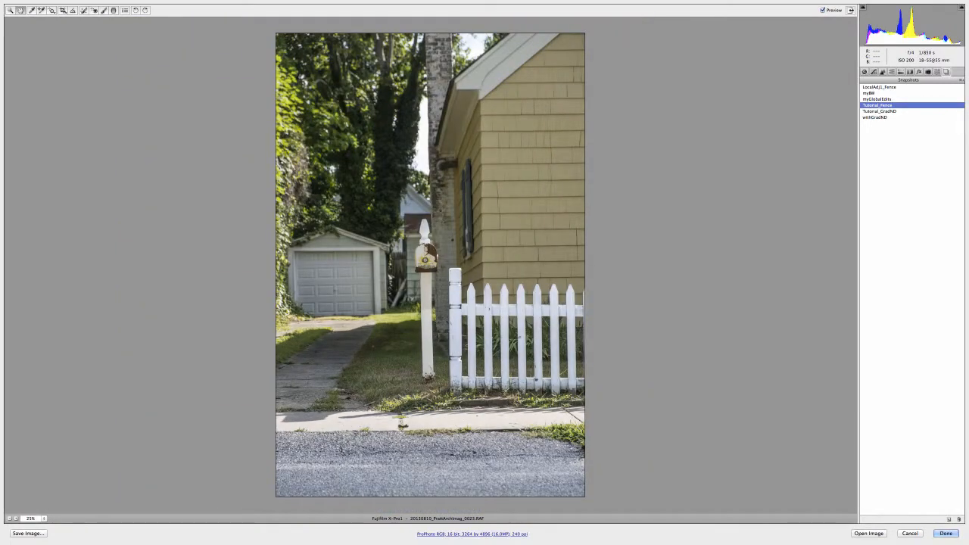
click(881, 99)
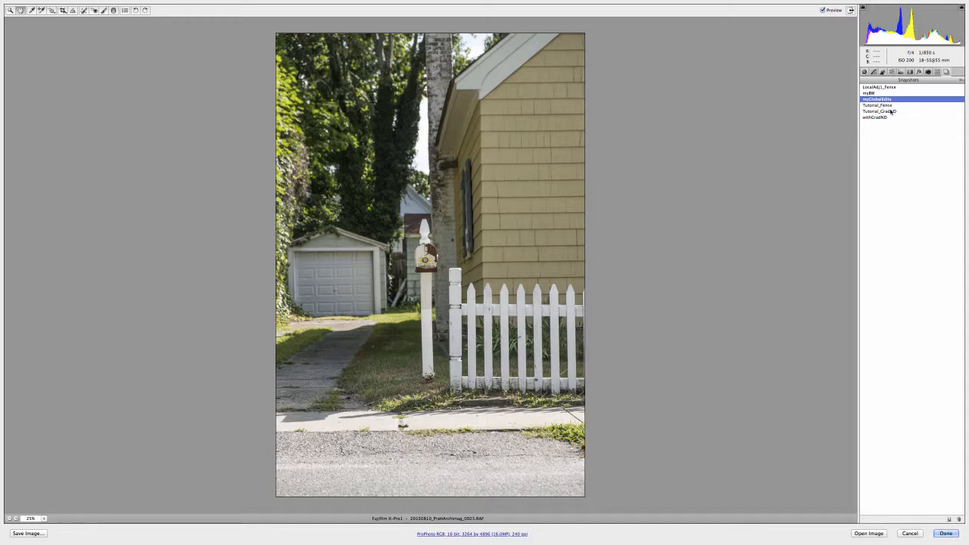
click(889, 111)
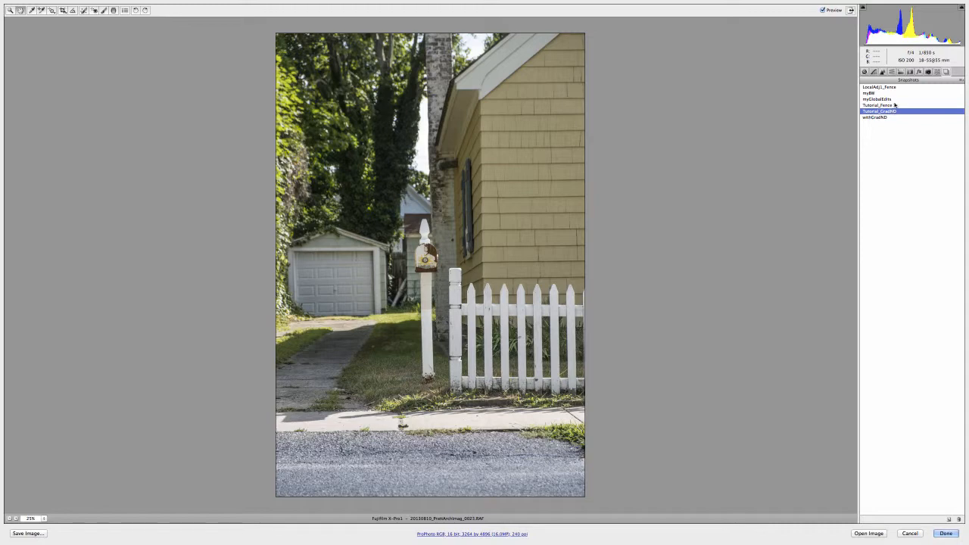
click(878, 105)
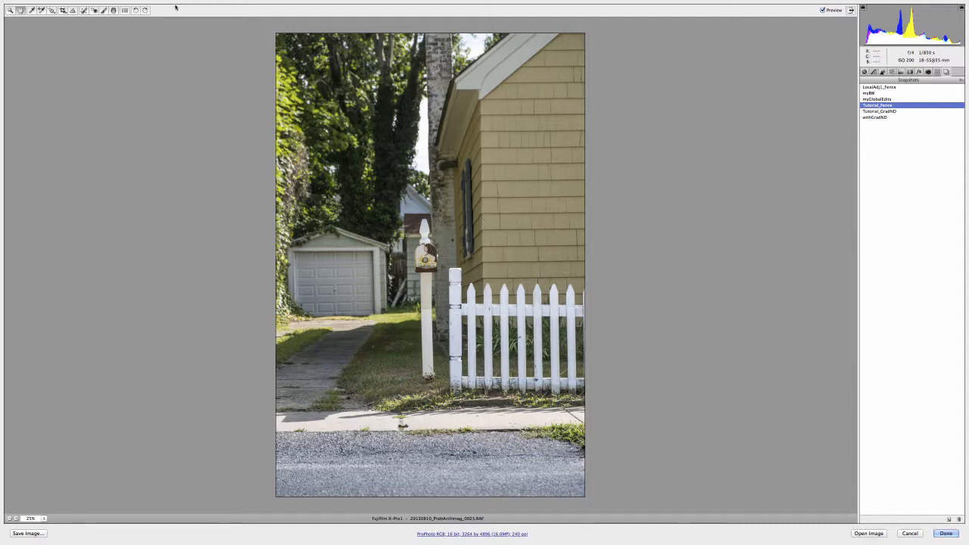
Activate the Adjustment Brush for a new adjustment
click(104, 11)
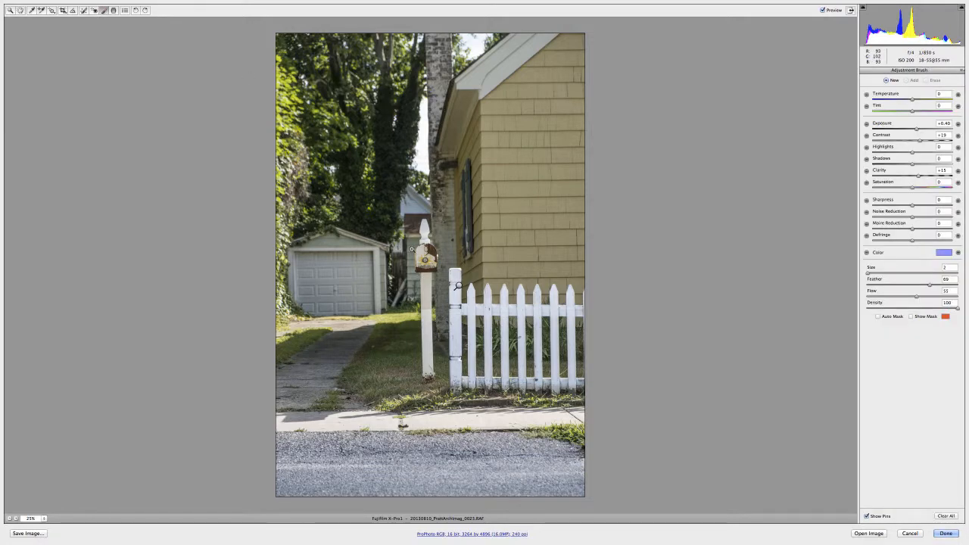
key(r)
key(r)
key(r)
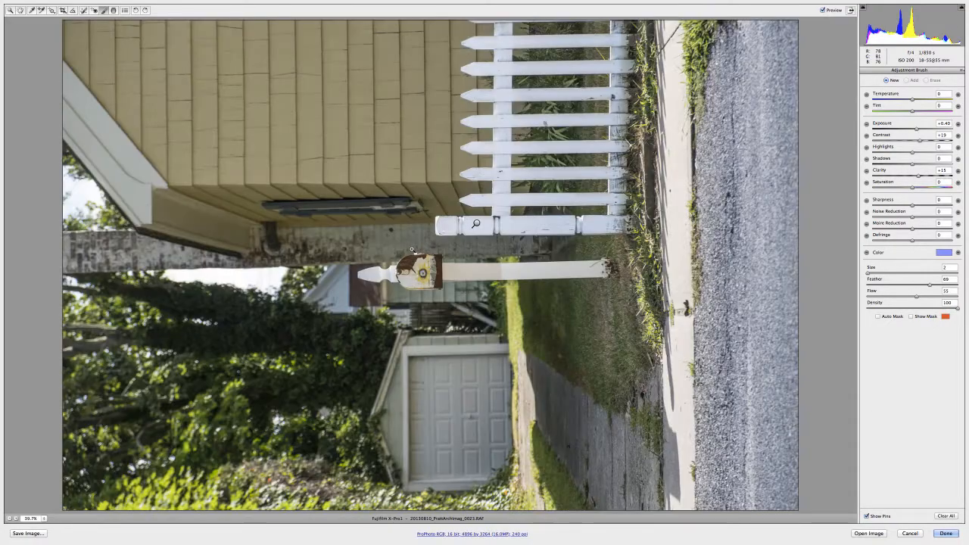
key(r)
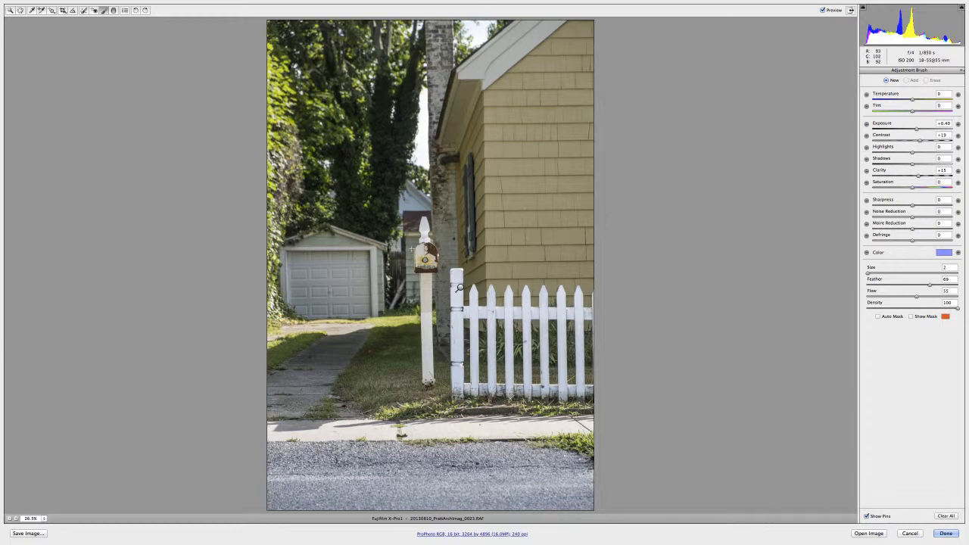
Set the brush to size 5, feather 85 and flow 65, and turn on the mask display
key(alt)
key(ctrl+equal)
key(ctrl+equal)
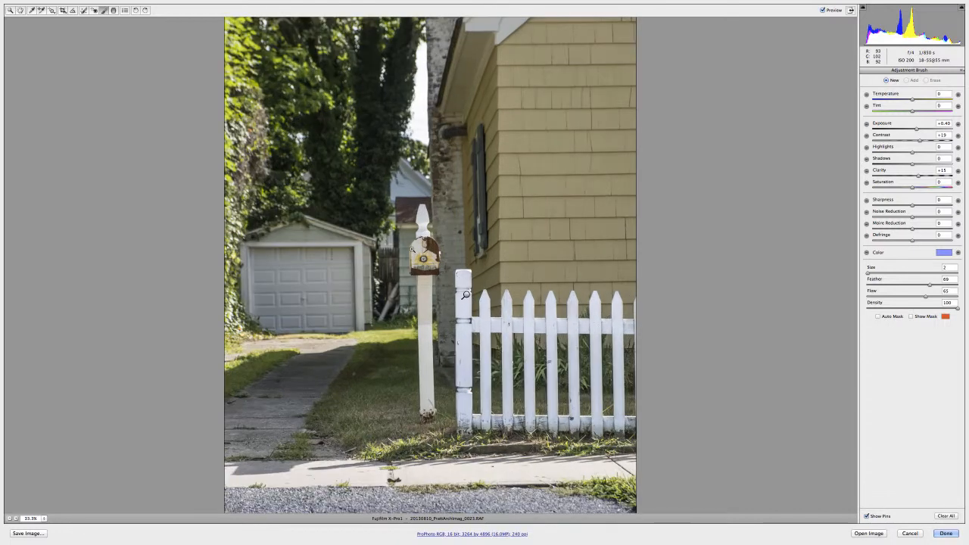
key(ctrl+equal)
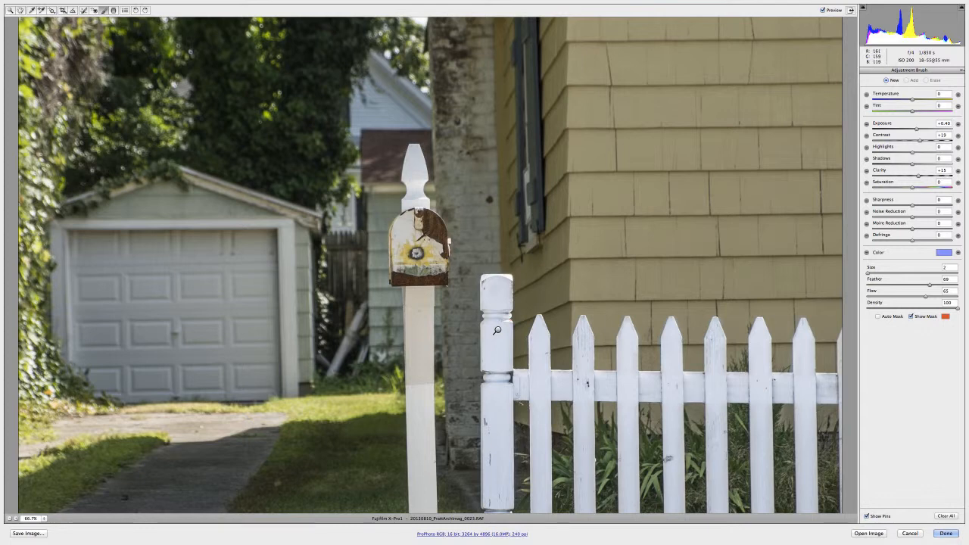
key(bracketright)
key(bracketright)
key(bracketright)
drag(930, 286, 934, 284)
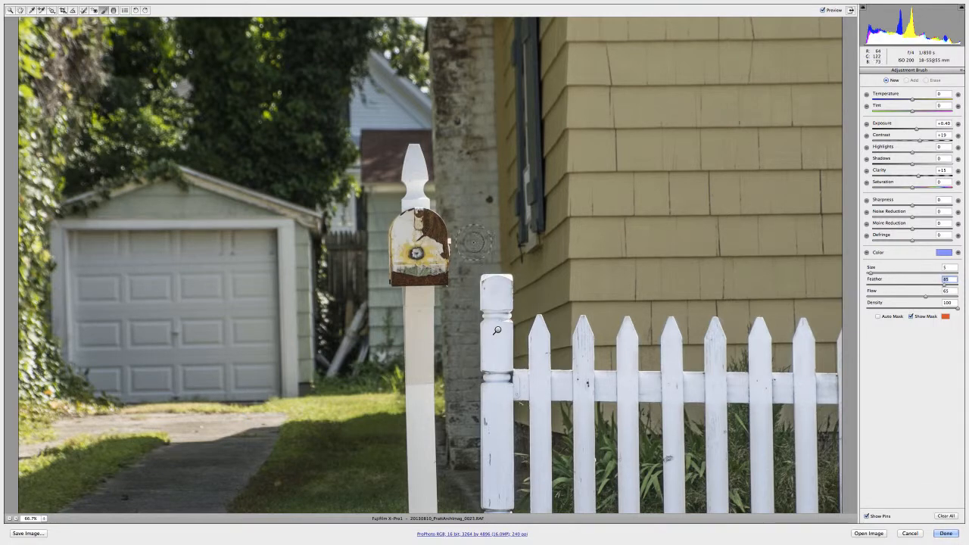
Reset the new adjustment's contrast and clarity to 0 and set its exposure to +0.25
click(938, 123)
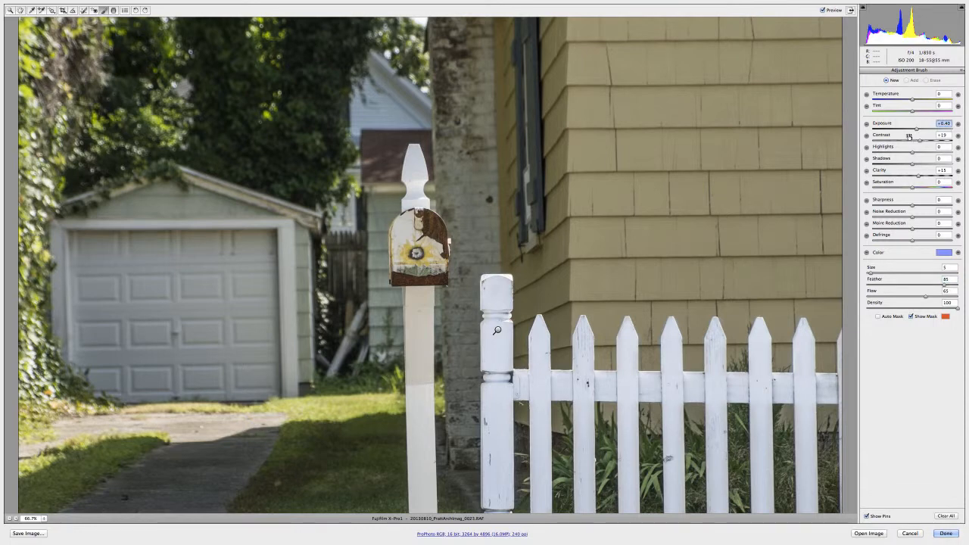
text(0)
key(Tab)
text(0)
click(942, 170)
text(0)
click(941, 124)
key(BackSpace)
text(.25)
key(Return)
Brush the adjustment over the mailbox at size 5, and with the mask display off, over the upper part of its post at size 3
mouse_move(428, 242)
mouse_down()
mouse_move(409, 237)
mouse_move(415, 252)
mouse_move(405, 272)
mouse_move(439, 265)
mouse_up()
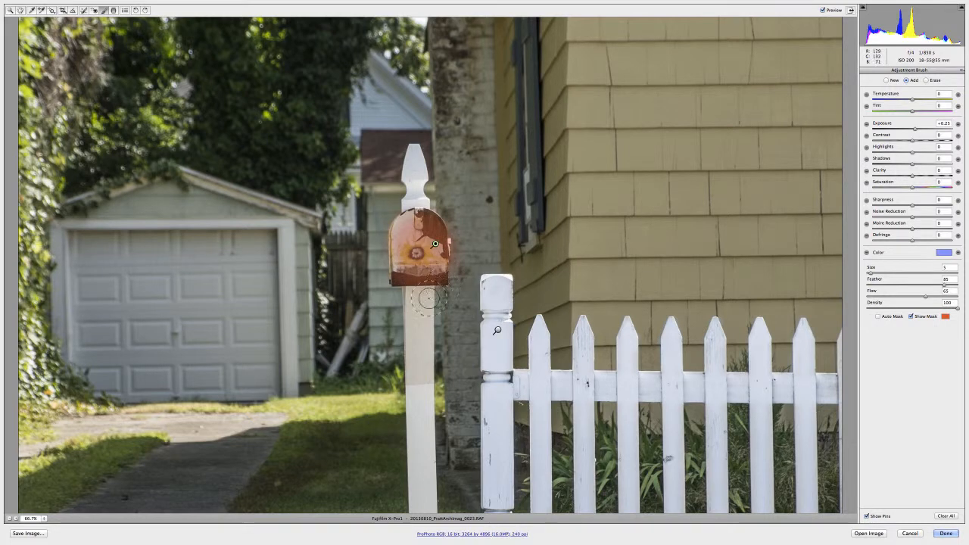
click(910, 317)
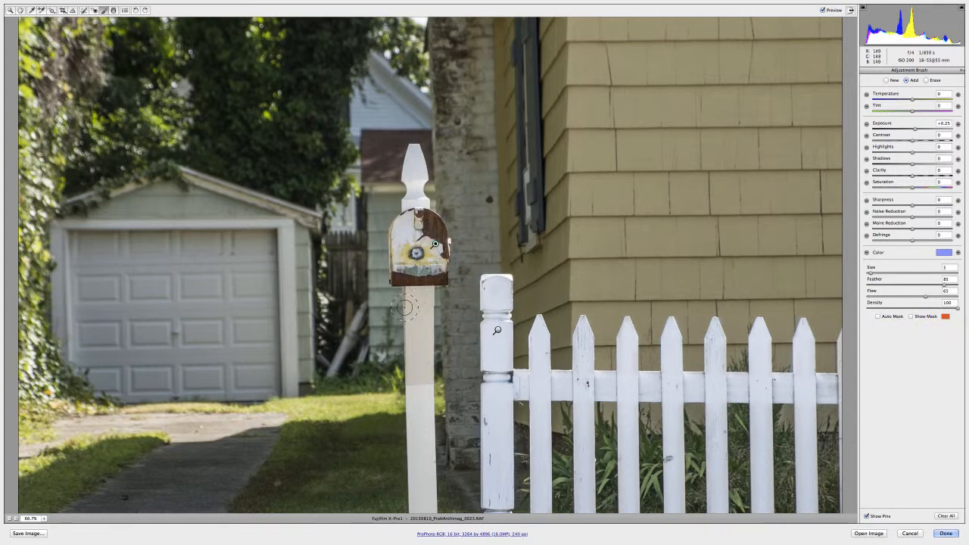
key(bracketleft)
key(bracketleft)
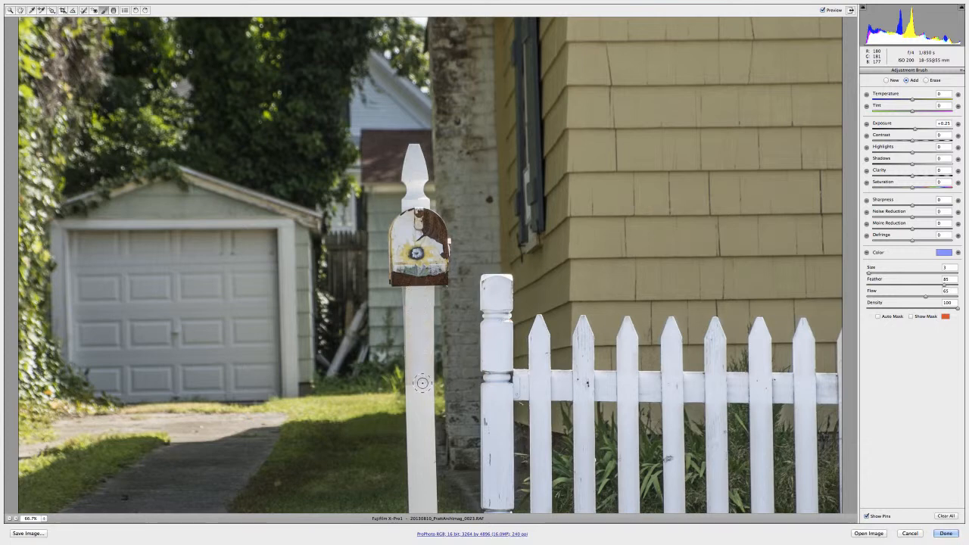
mouse_move(418, 319)
mouse_down()
mouse_move(430, 409)
mouse_move(417, 386)
mouse_move(412, 151)
mouse_move(417, 252)
mouse_move(418, 221)
mouse_move(434, 247)
mouse_move(419, 266)
mouse_move(400, 264)
mouse_move(435, 244)
mouse_up()
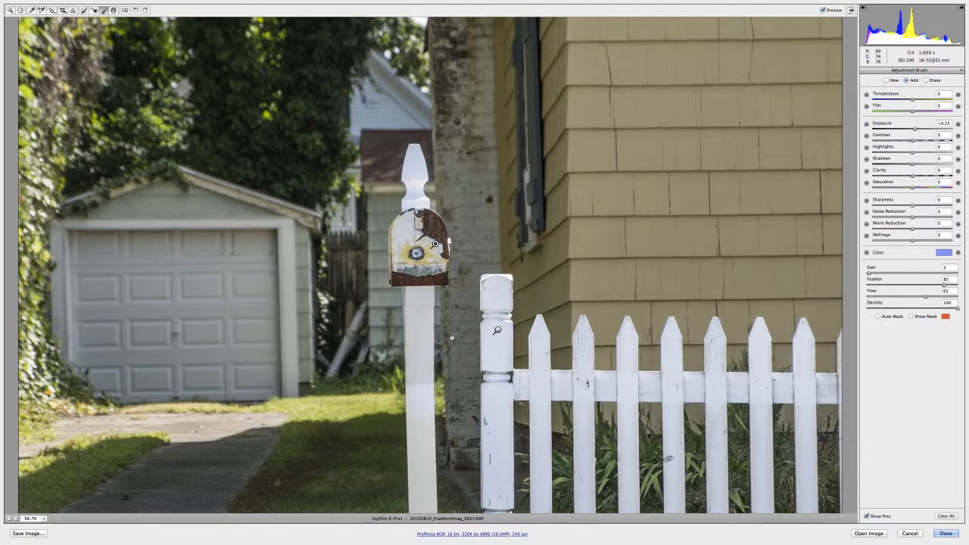
Extend the mailbox adjustment down the rest of the post to its base, using a straight stroke at brush size 3
scroll(427, 310, down, 5)
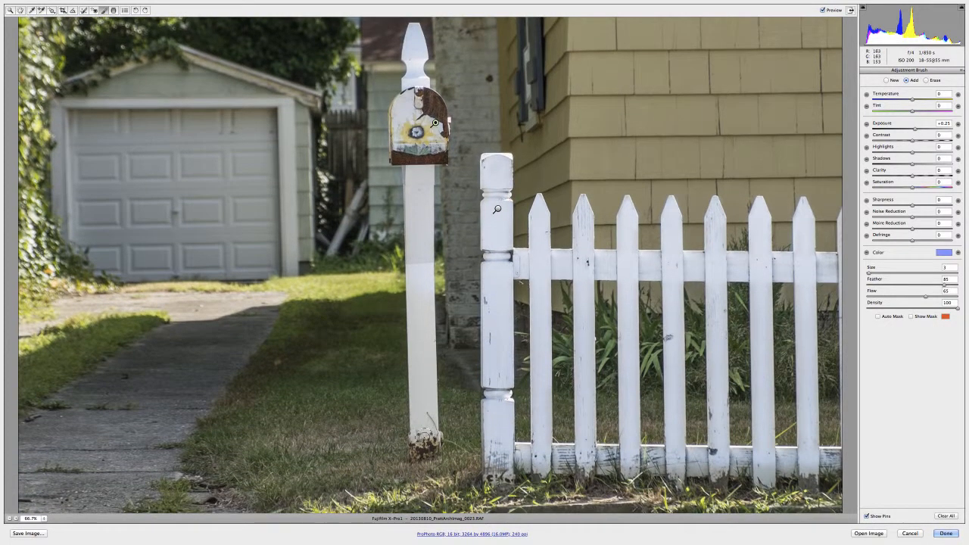
drag(424, 439, 415, 425)
key(shift)
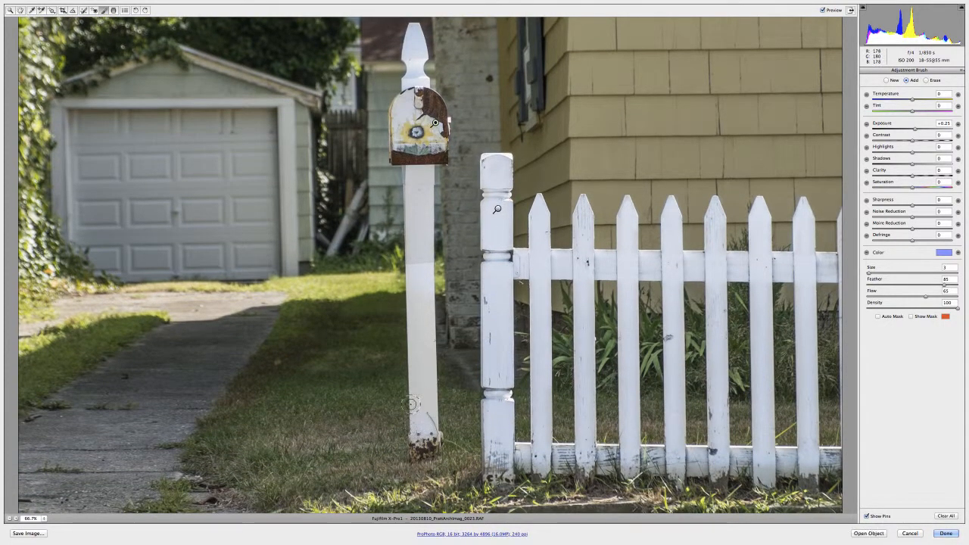
mouse_move(420, 173)
mouse_down()
mouse_move(412, 307)
mouse_move(431, 322)
mouse_up()
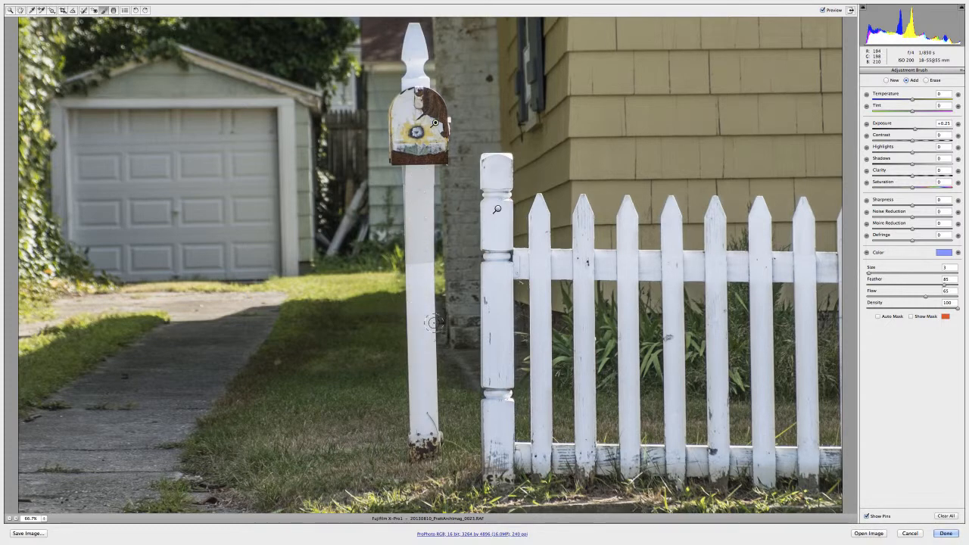
Check the mailbox and post mask with the mask display on and off, and view more of the photo
click(913, 317)
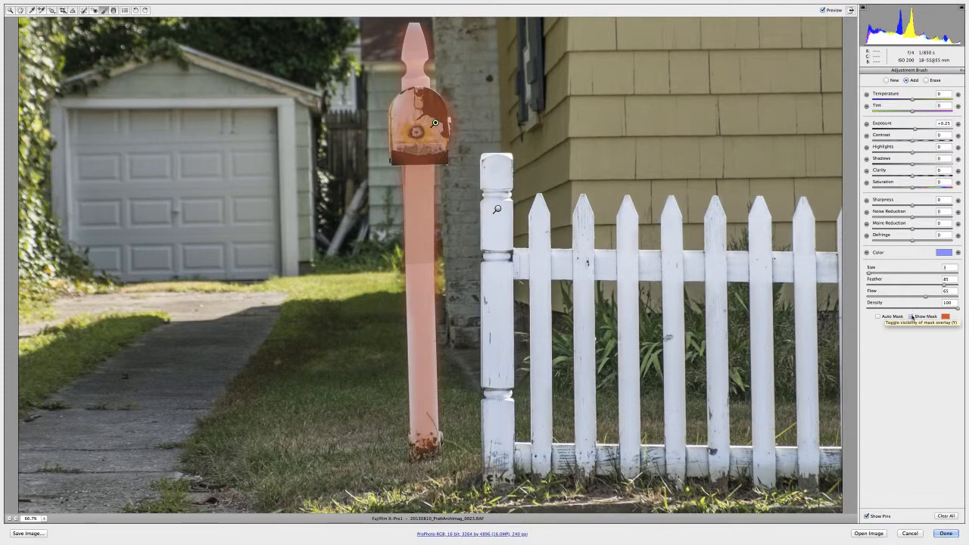
click(912, 316)
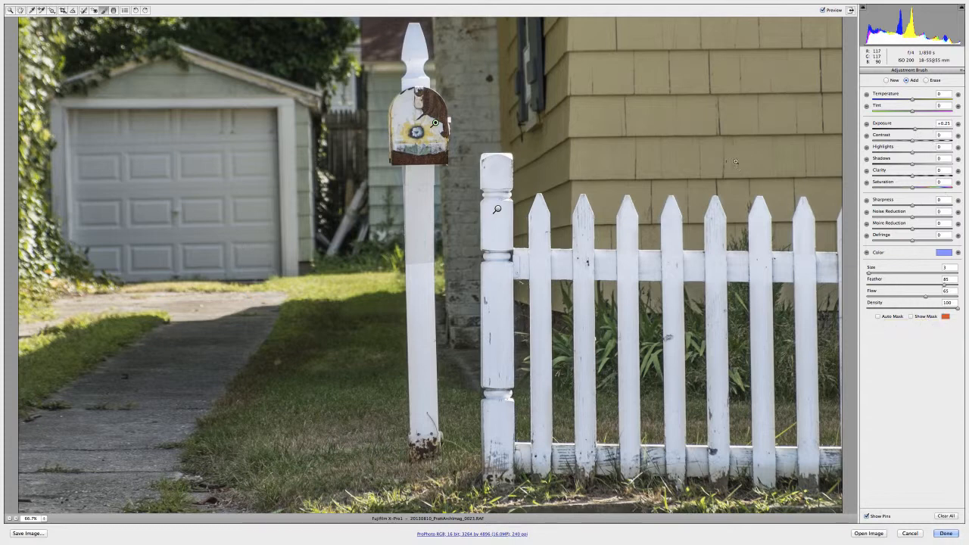
key(super+minus)
key(super+minus)
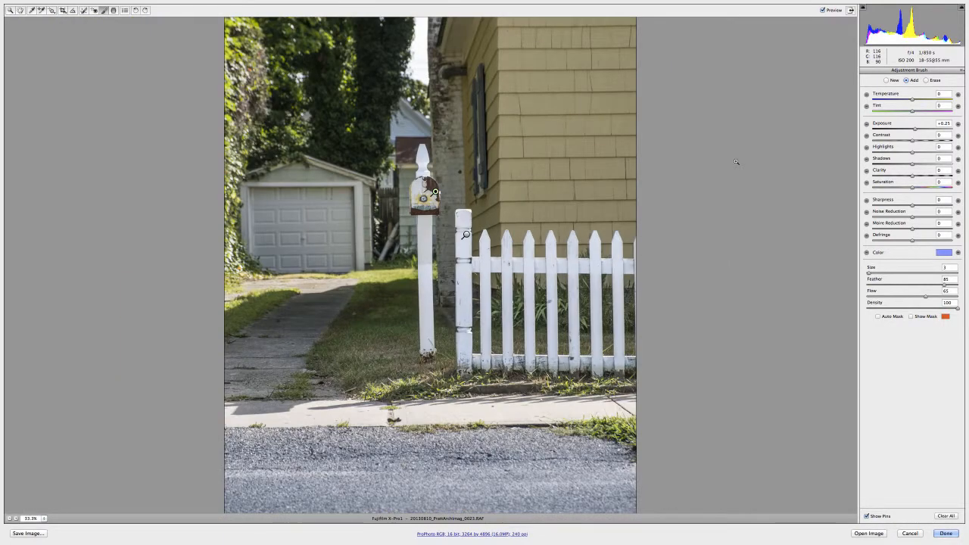
Raise the mailbox adjustment's exposure to +0.70 and its clarity to +24, and finish the local brushwork
click(914, 130)
drag(917, 130, 917, 132)
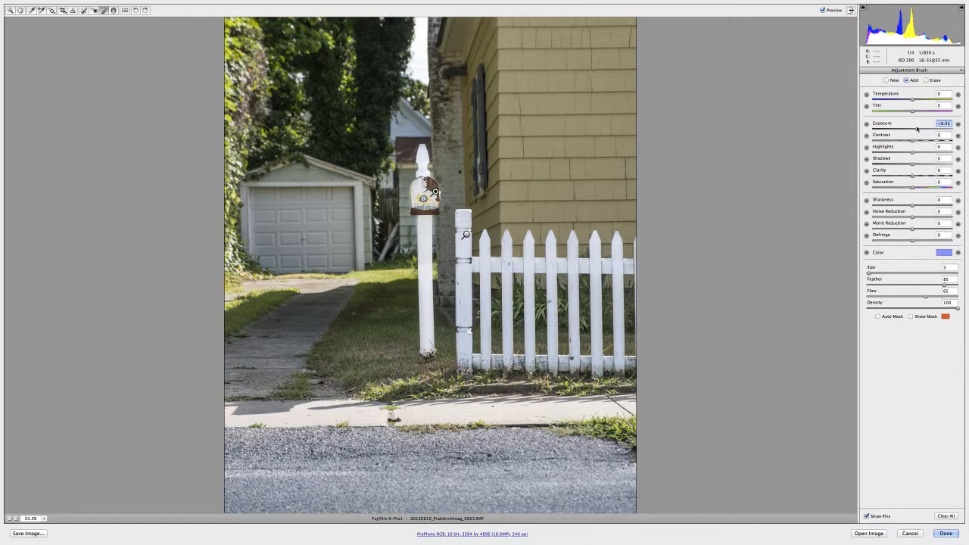
drag(916, 129, 918, 130)
drag(911, 176, 921, 176)
key(ctrl+minus)
key(ctrl+minus)
key(ctrl+minus)
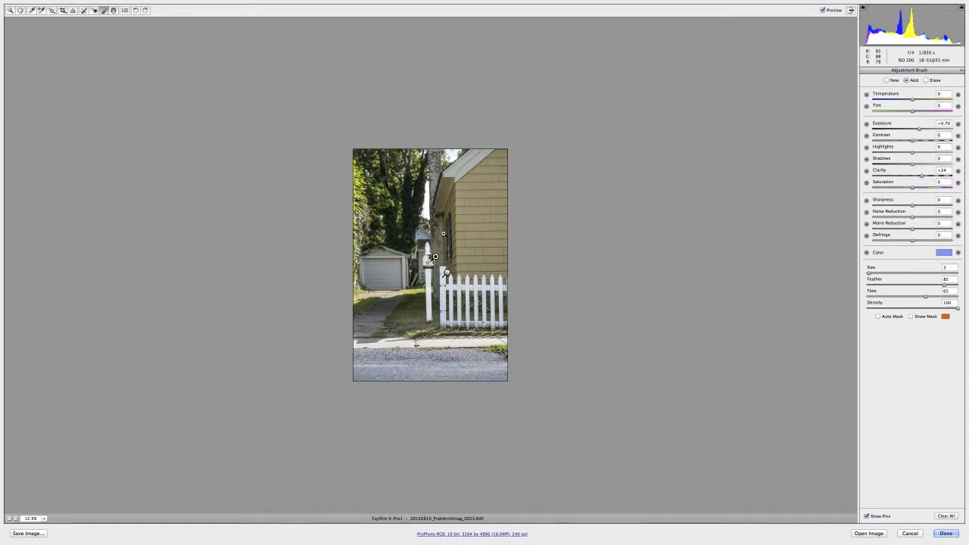
key(ctrl+plus)
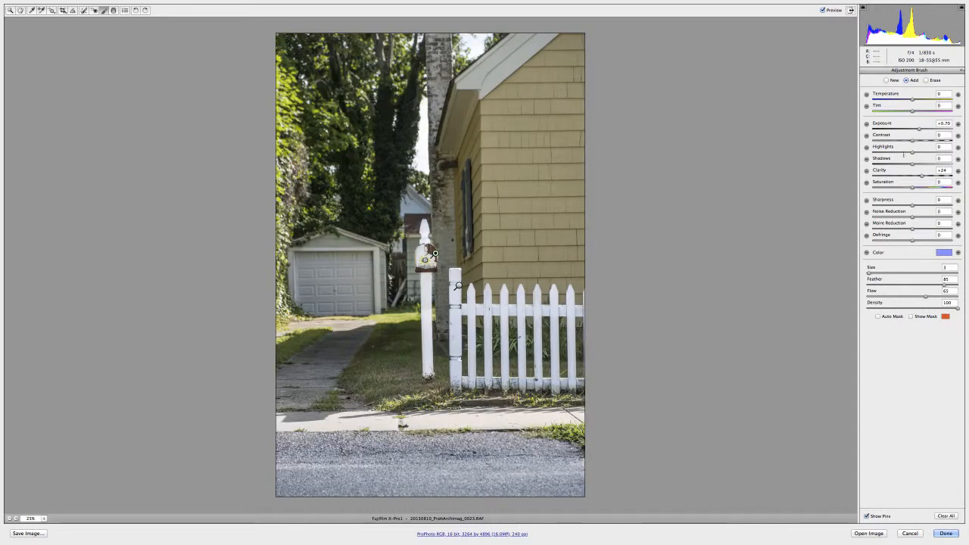
drag(912, 100, 911, 99)
click(21, 10)
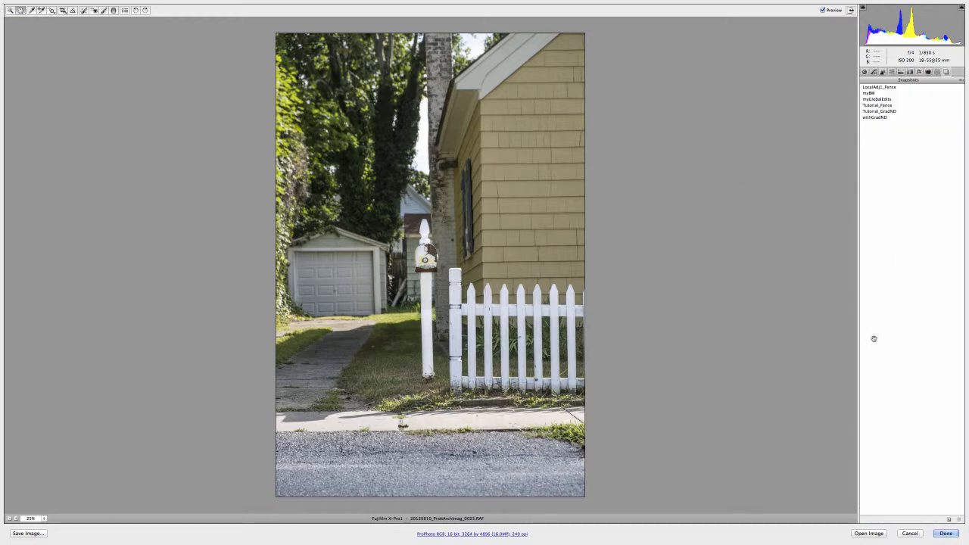
Save the current edits as a new snapshot named Tutorial_Mailbox
click(946, 517)
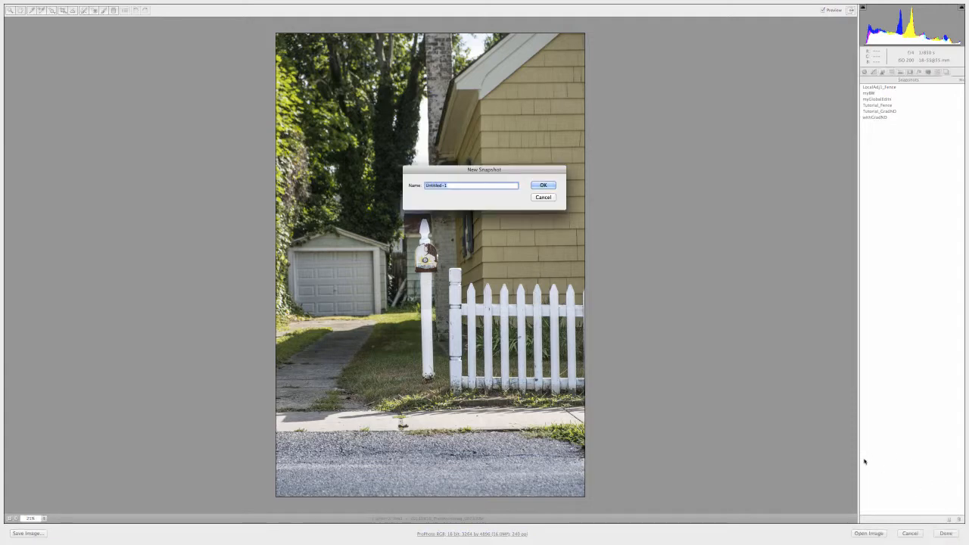
text(Tutorial_Mailbox)
click(545, 186)
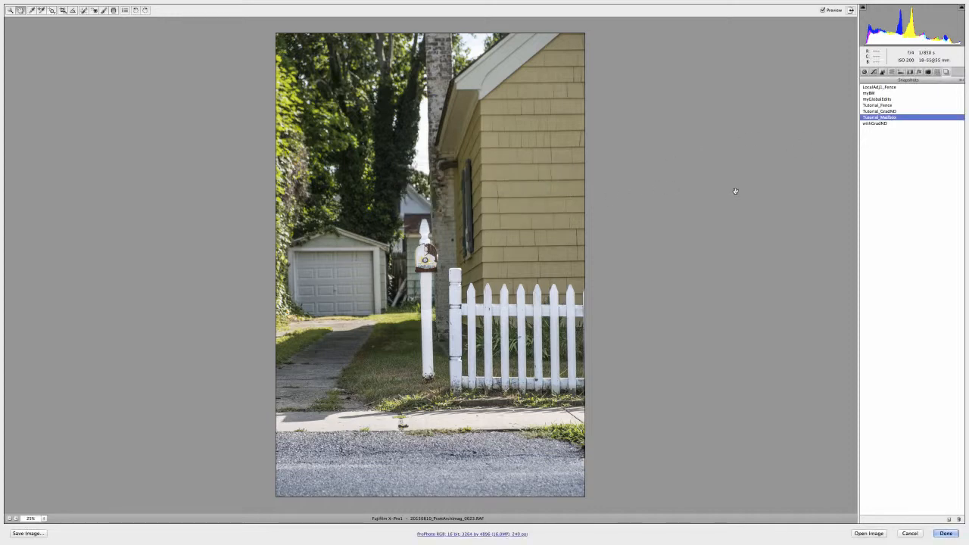
Compare the myGlobalEdits, Tutorial_GradND and Tutorial_Fence snapshots in turn, and return to Tutorial_Mailbox
click(883, 100)
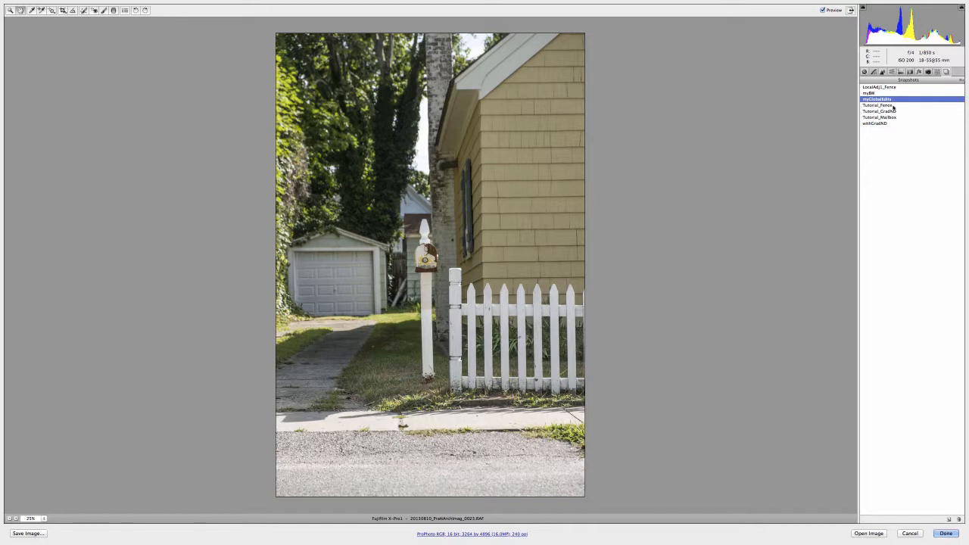
click(887, 111)
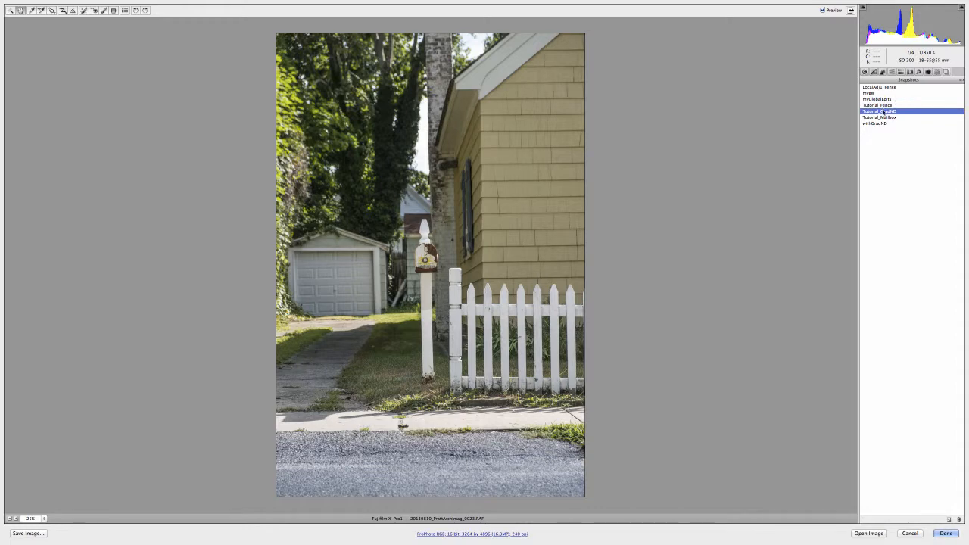
click(885, 105)
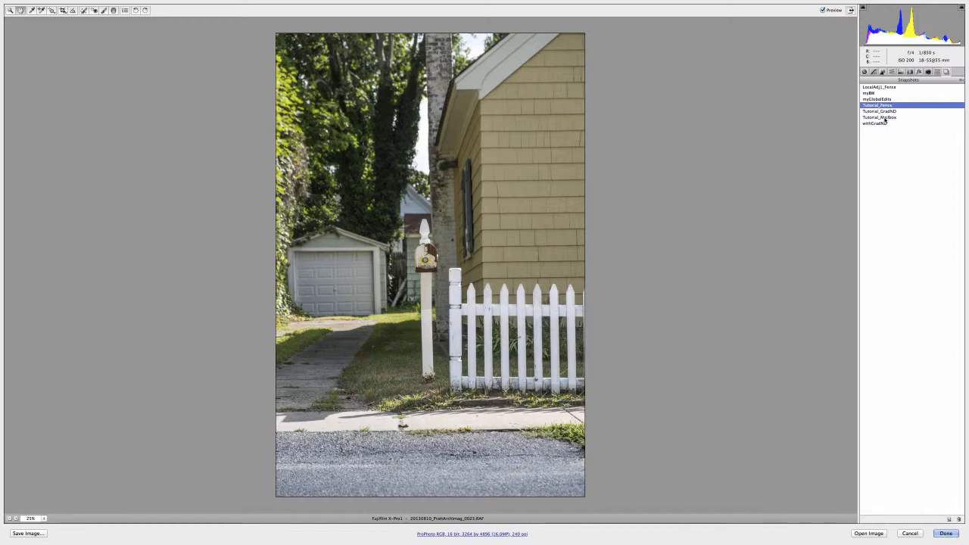
click(882, 117)
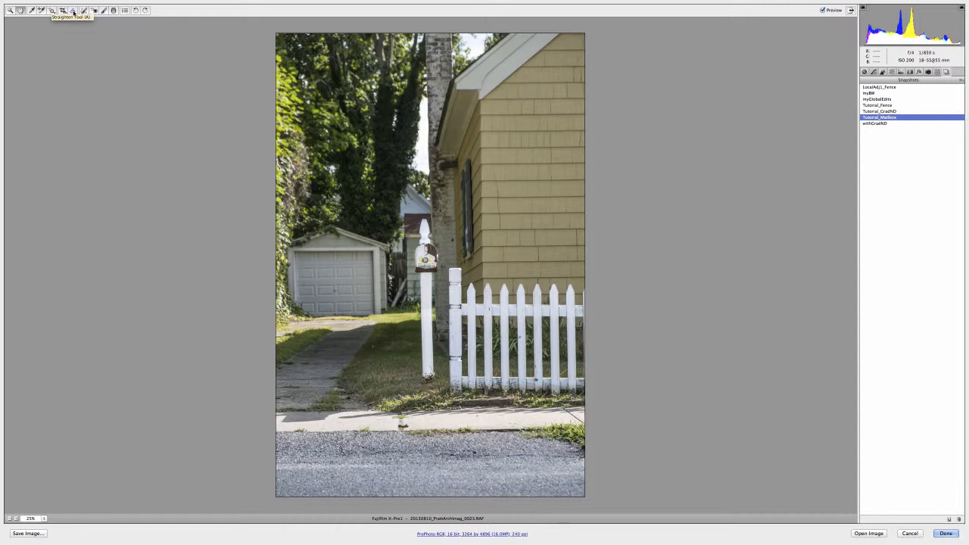
Straighten the photo along the edge where the sidewalk meets the road, and constrain the crop to a 4 to 5 ratio
click(74, 11)
click(73, 10)
mouse_move(327, 433)
mouse_down()
mouse_move(529, 419)
mouse_move(542, 428)
mouse_up()
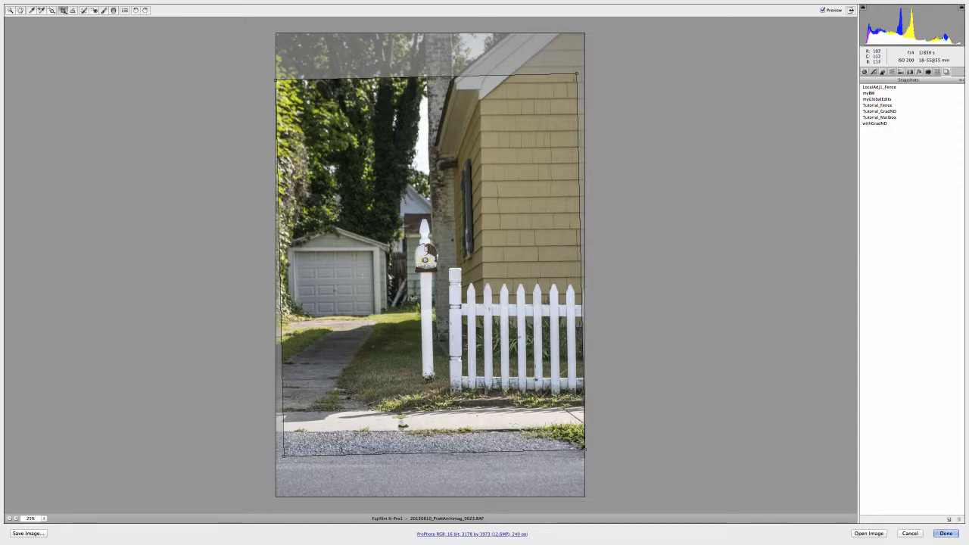
click(63, 12)
click(64, 12)
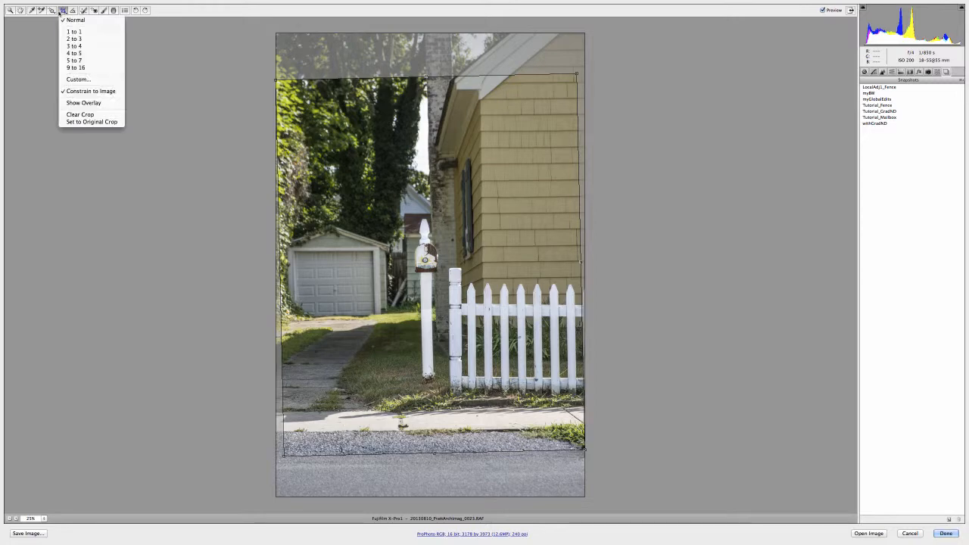
click(95, 54)
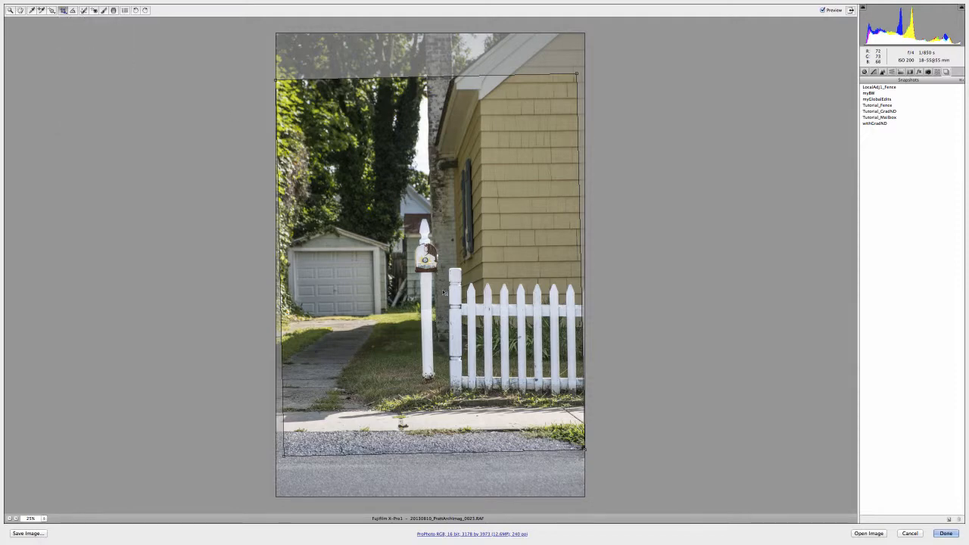
Shrink the crop to 3086 by 3858, position it to keep a narrow strip of road below the fence, and apply it
mouse_move(454, 296)
mouse_down()
mouse_move(462, 315)
mouse_move(441, 296)
mouse_move(439, 311)
mouse_move(455, 308)
mouse_move(441, 309)
mouse_up()
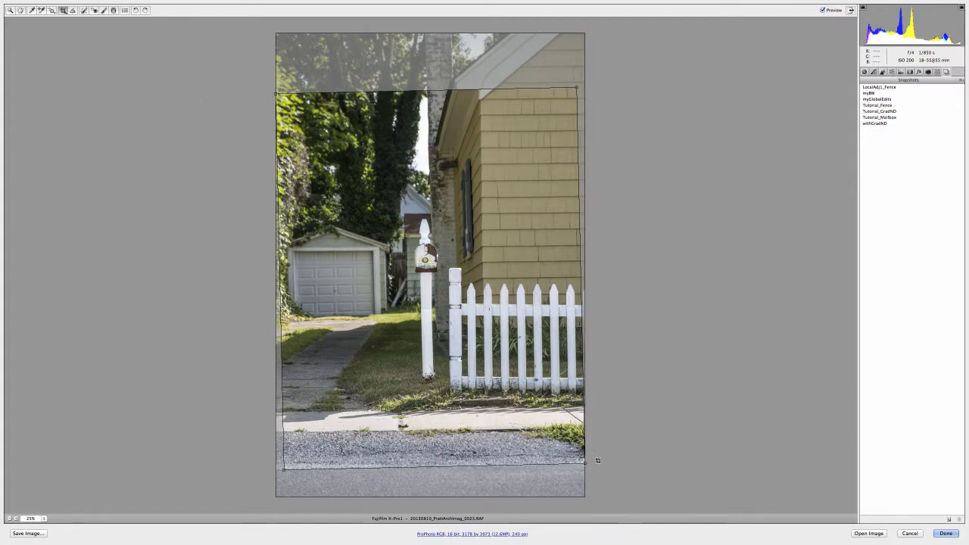
drag(473, 373, 436, 374)
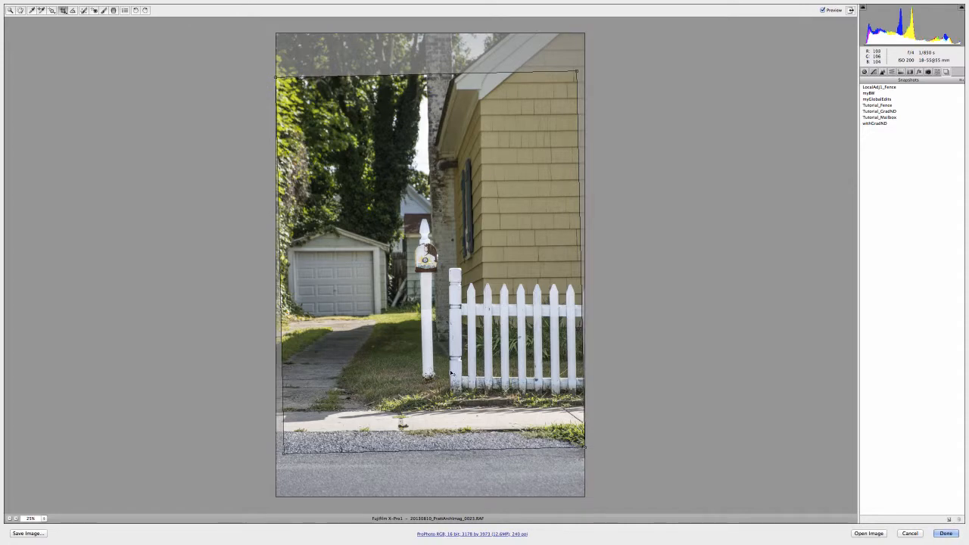
key(Down)
key(Down)
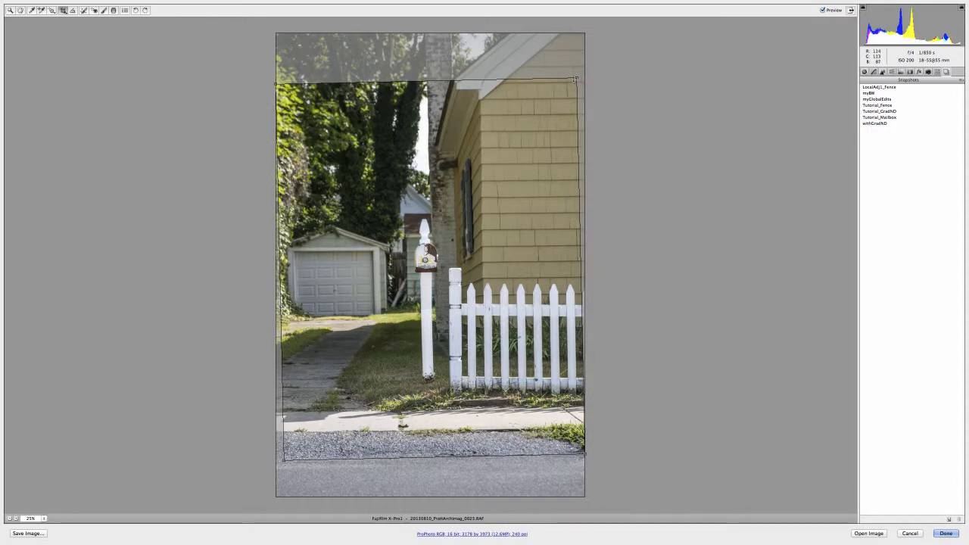
drag(576, 78, 568, 89)
drag(426, 318, 416, 328)
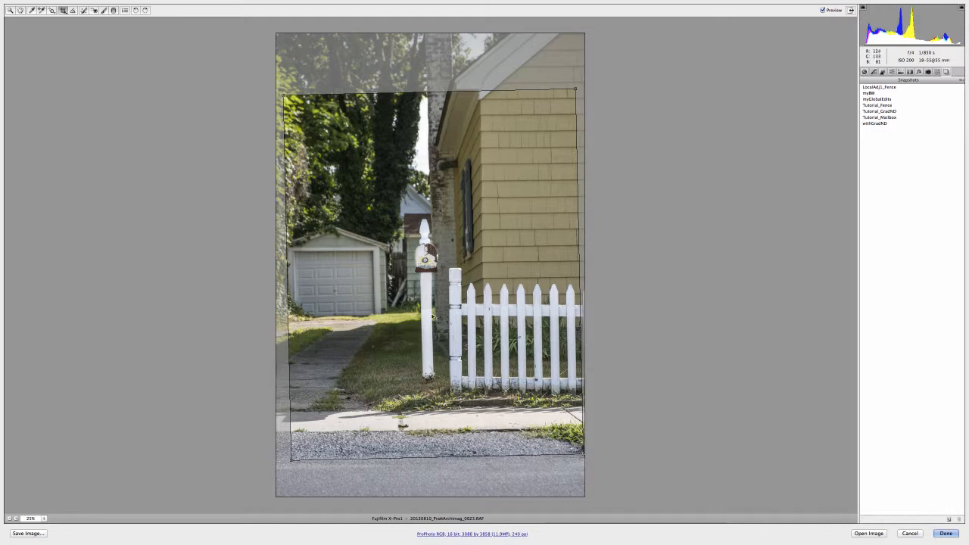
drag(368, 323, 370, 324)
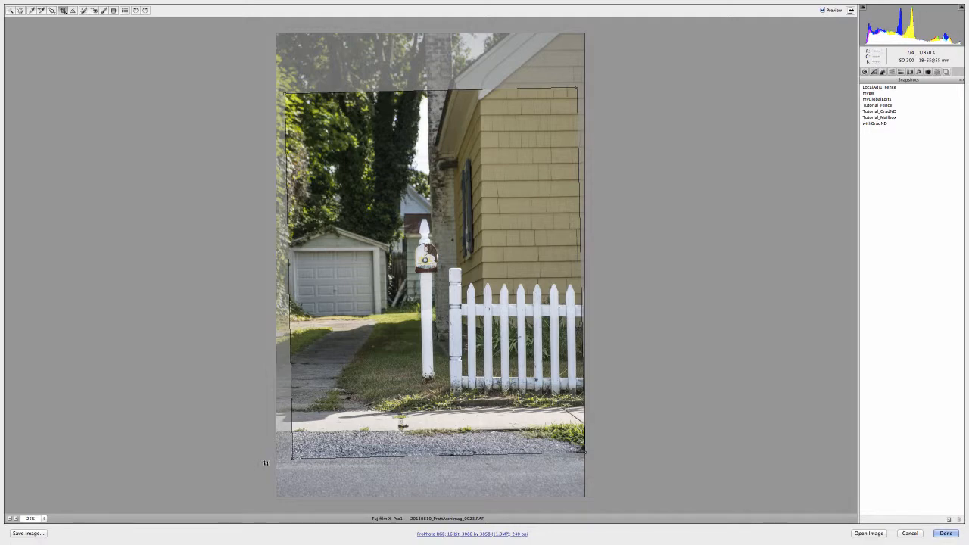
drag(403, 410, 406, 411)
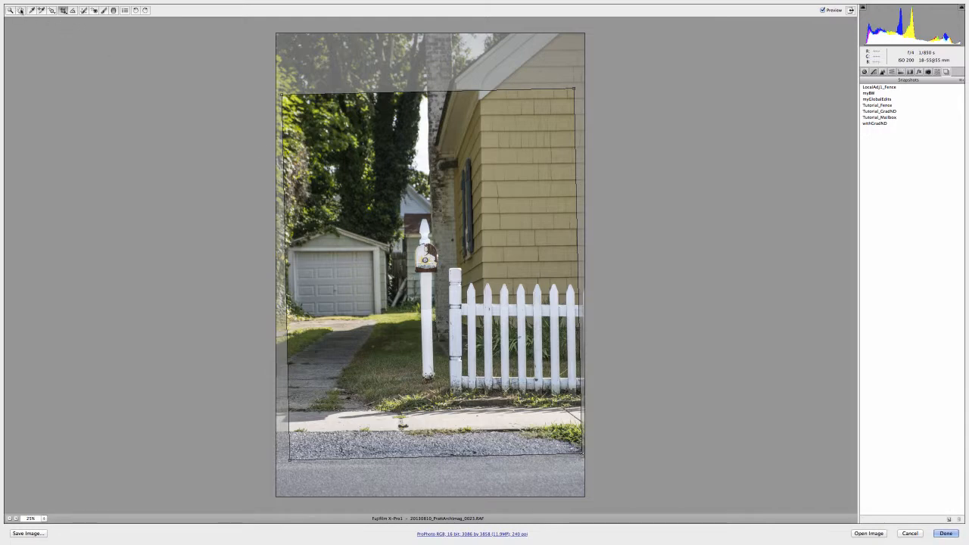
click(20, 10)
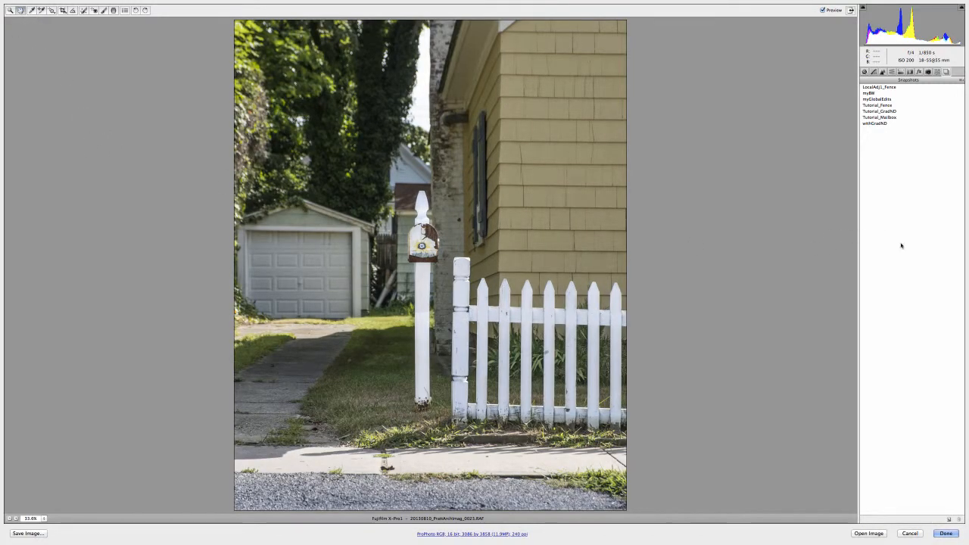
Save the cropped version as a new snapshot named finalcrop
click(949, 519)
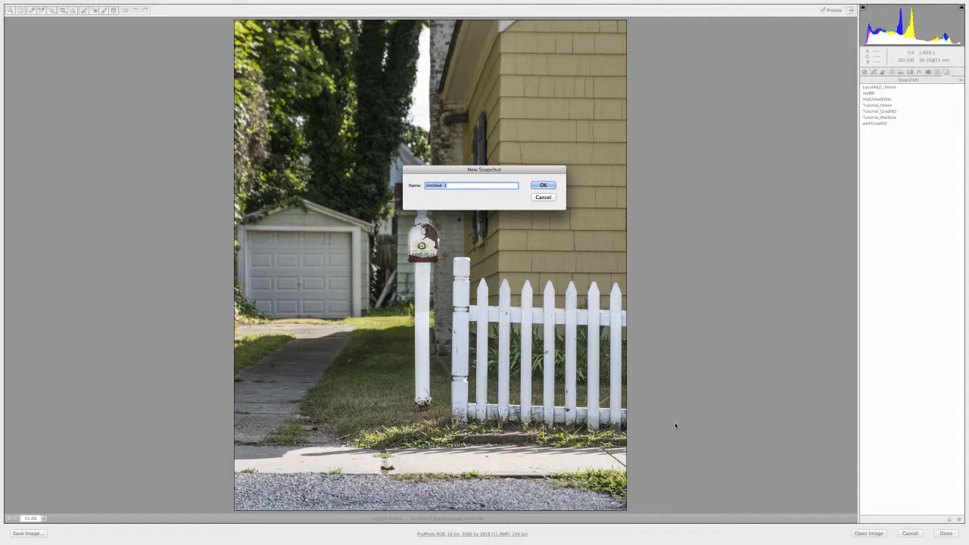
text(fenc)
text(lcrop)
click(543, 185)
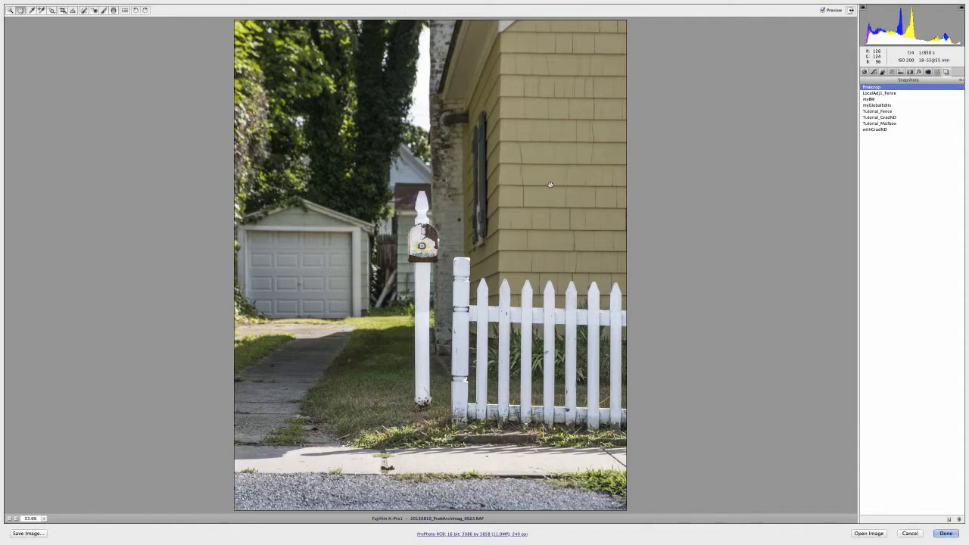
Review the myGlobalEdits, Tutorial_Fence, Tutorial_GradND and Tutorial_Mailbox snapshots, and return to finalcrop
click(887, 105)
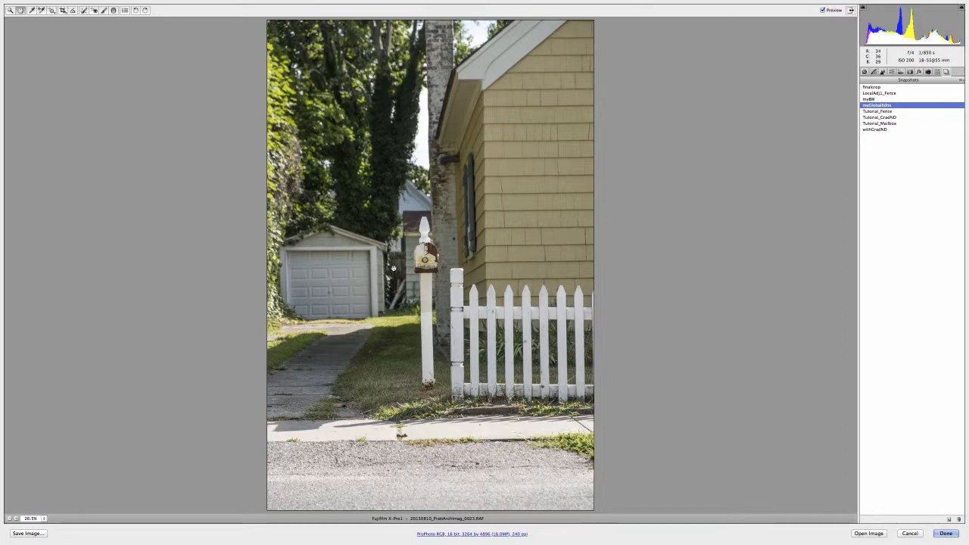
click(892, 111)
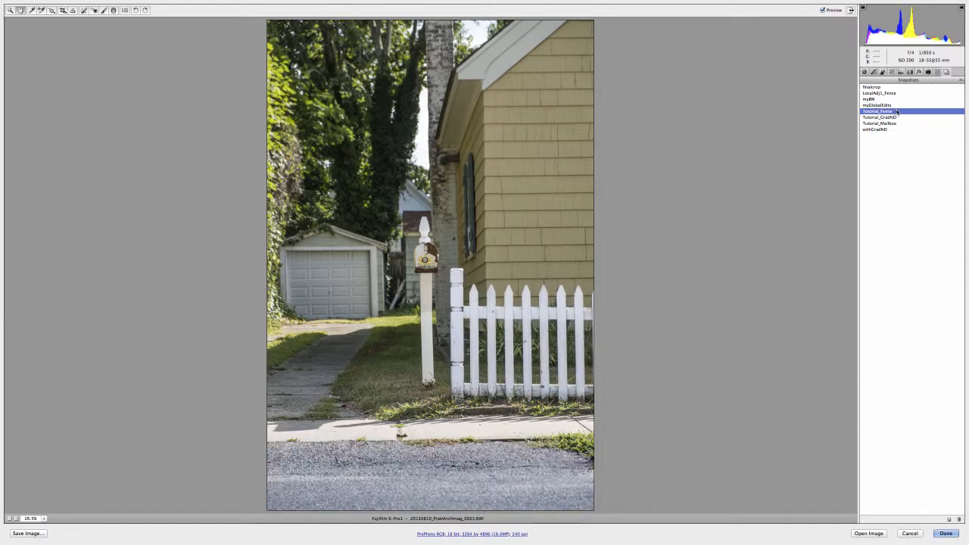
click(889, 117)
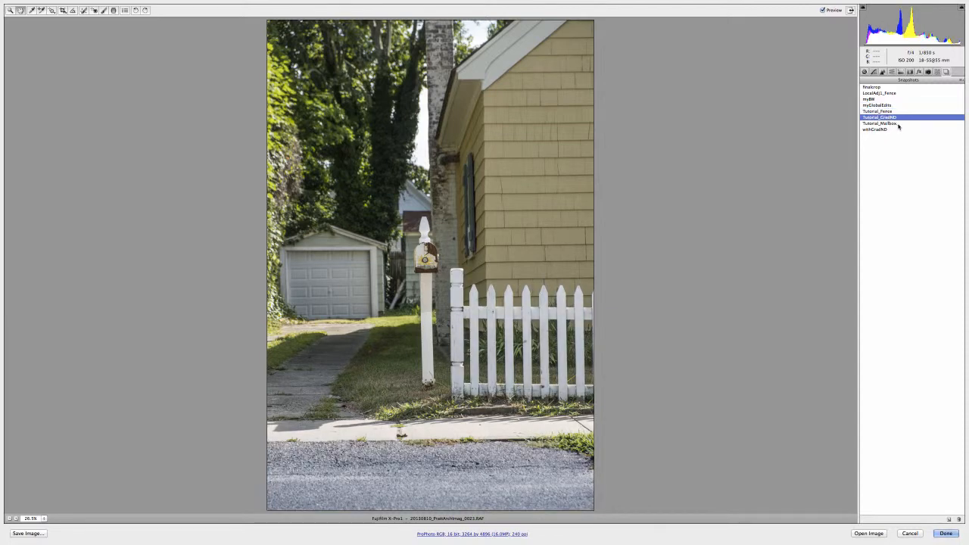
click(896, 124)
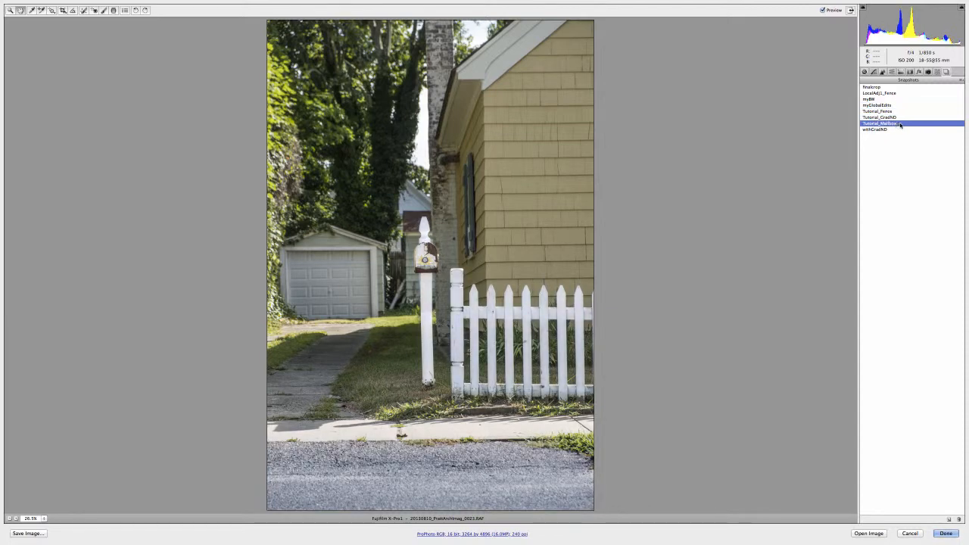
click(872, 88)
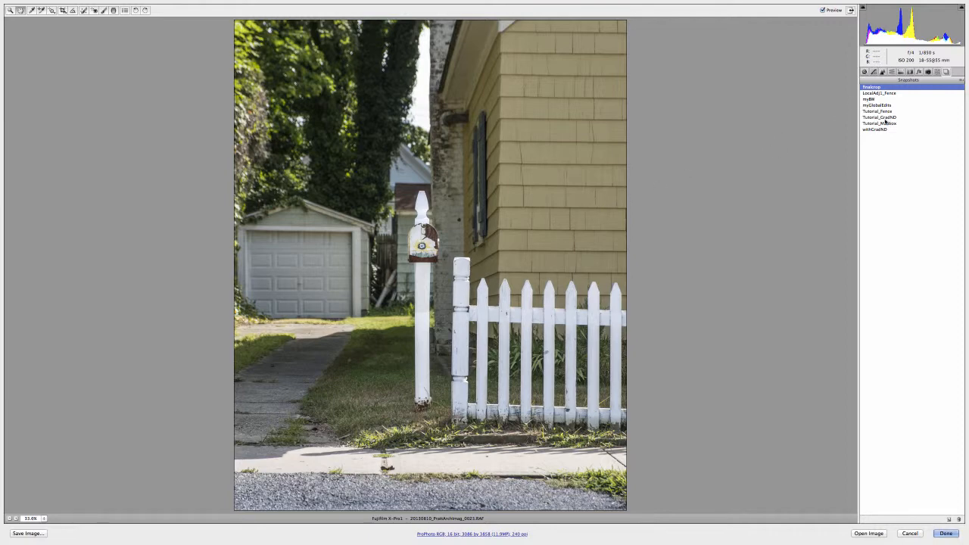
Sharpen the photo with an amount of 54, a radius of 0.8 and masking of 21
click(911, 72)
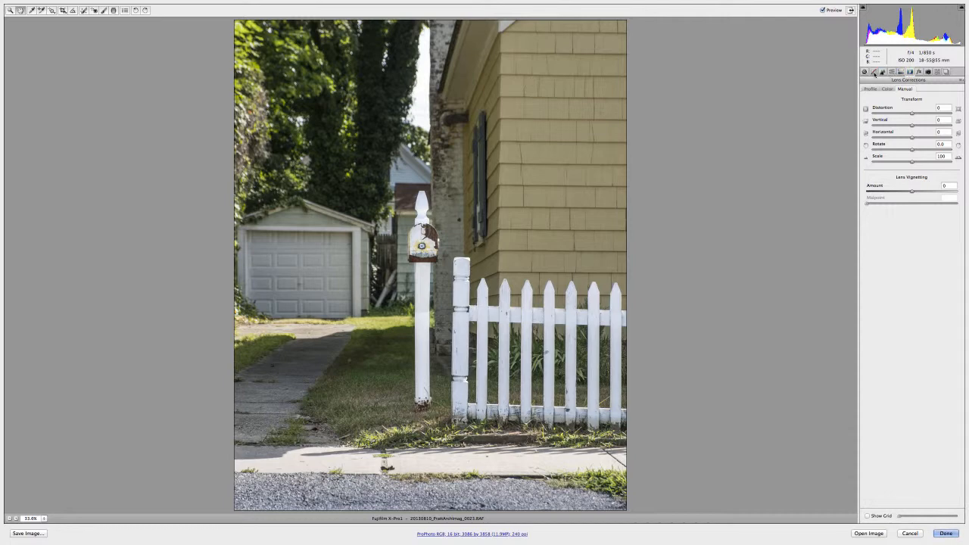
click(883, 72)
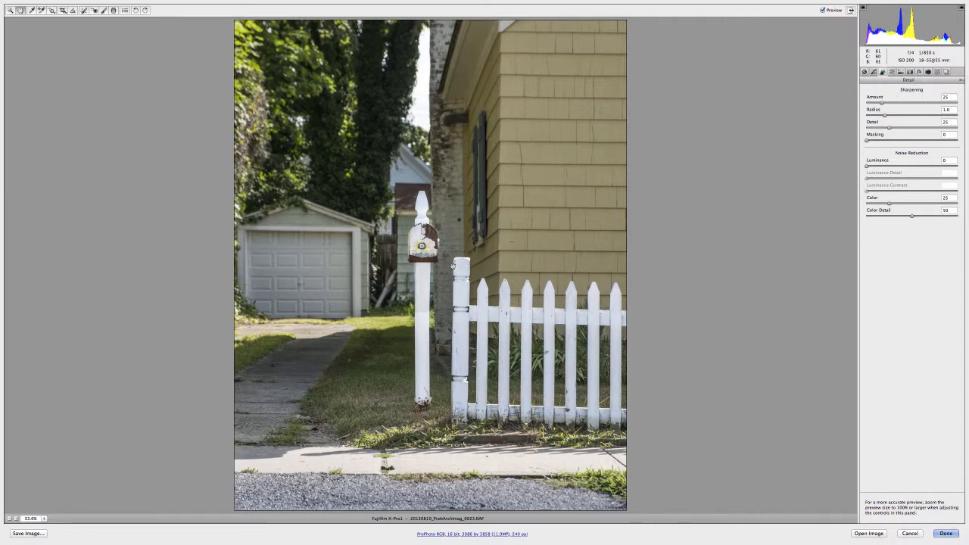
click(43, 518)
click(63, 501)
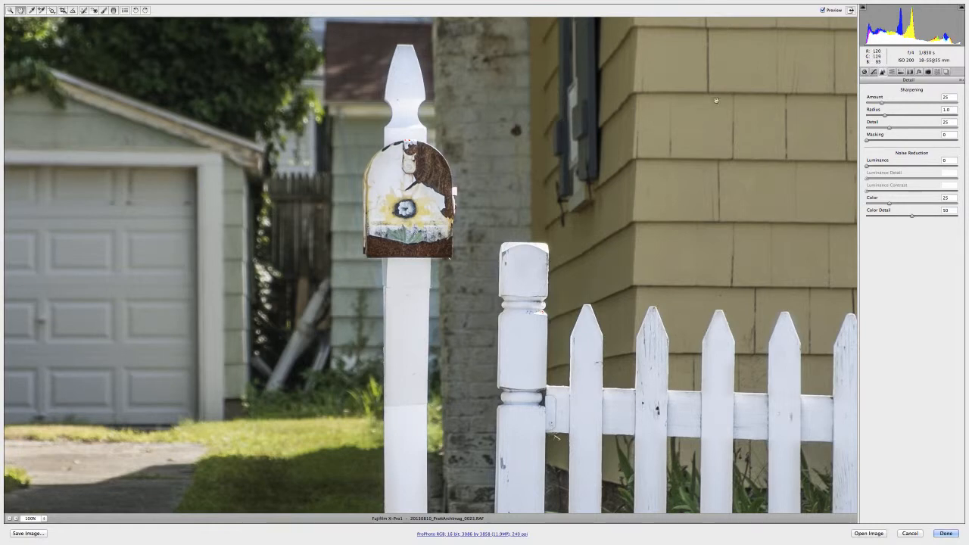
drag(883, 115, 876, 114)
drag(883, 103, 959, 107)
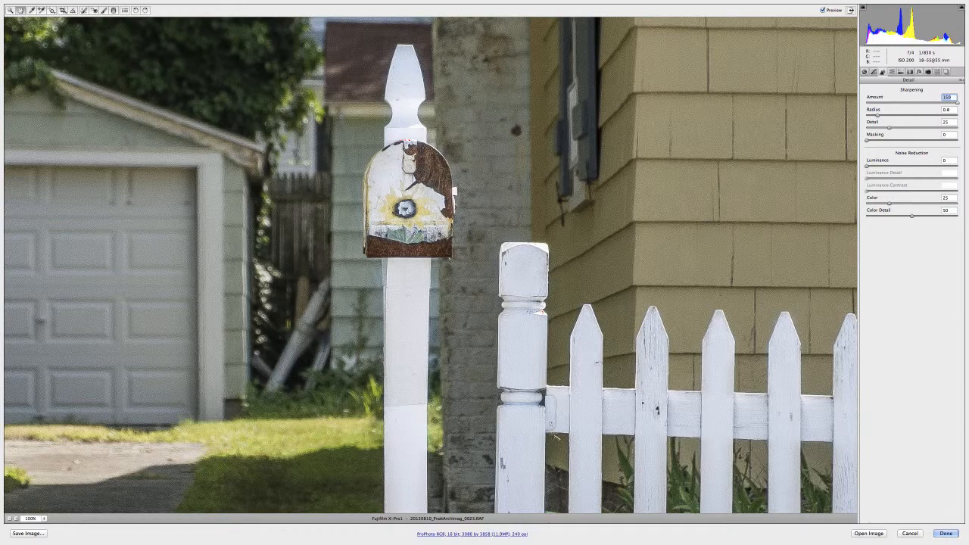
drag(958, 107, 919, 104)
drag(908, 103, 899, 105)
key(Tab)
drag(879, 115, 877, 114)
drag(867, 141, 885, 142)
drag(886, 142, 889, 142)
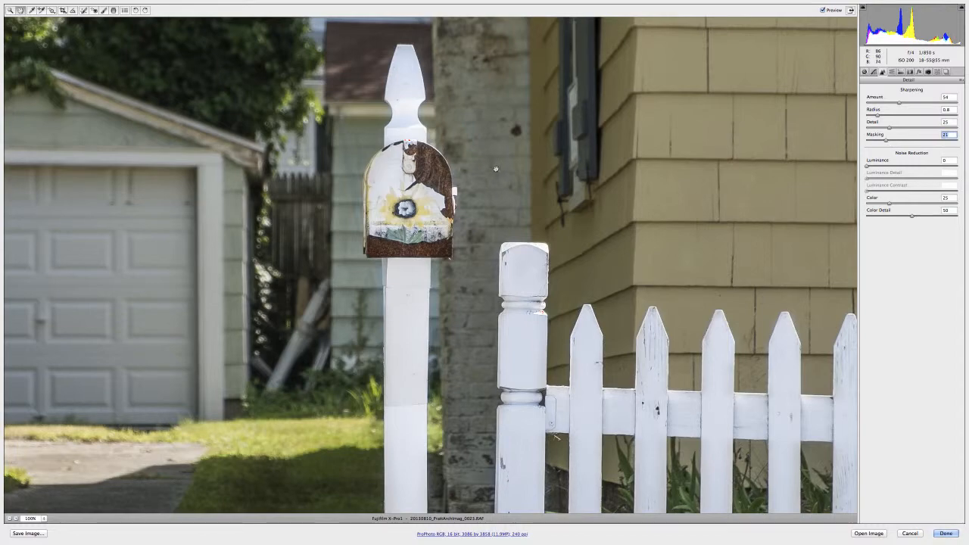
Inspect the sharpening around the mailbox and house wall, and open the finished image in Photoshop
drag(484, 198, 521, 409)
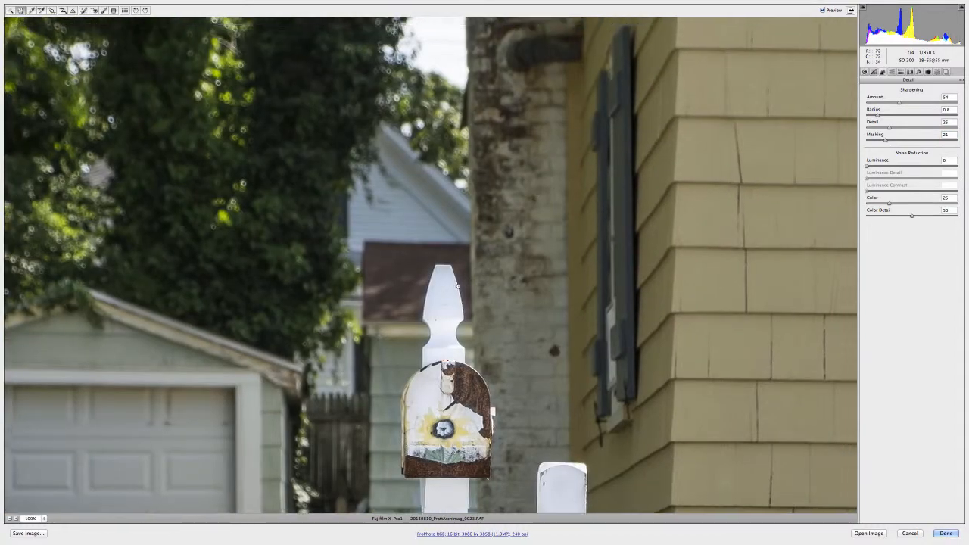
drag(845, 142, 769, 73)
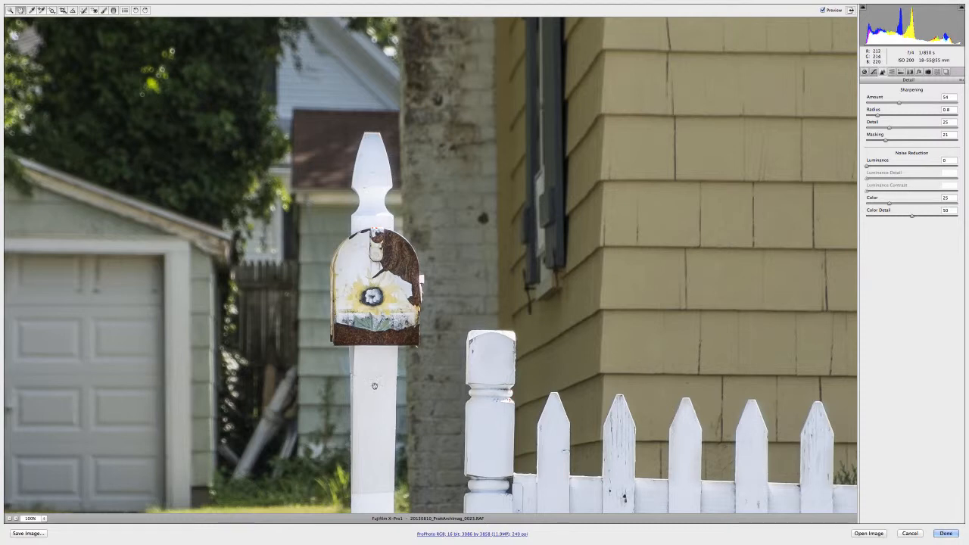
click(876, 533)
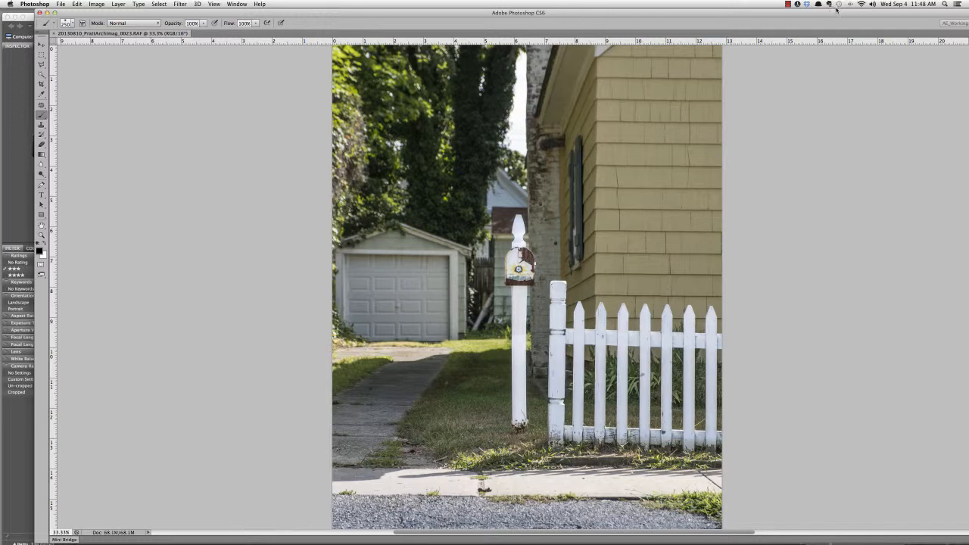
click(789, 4)
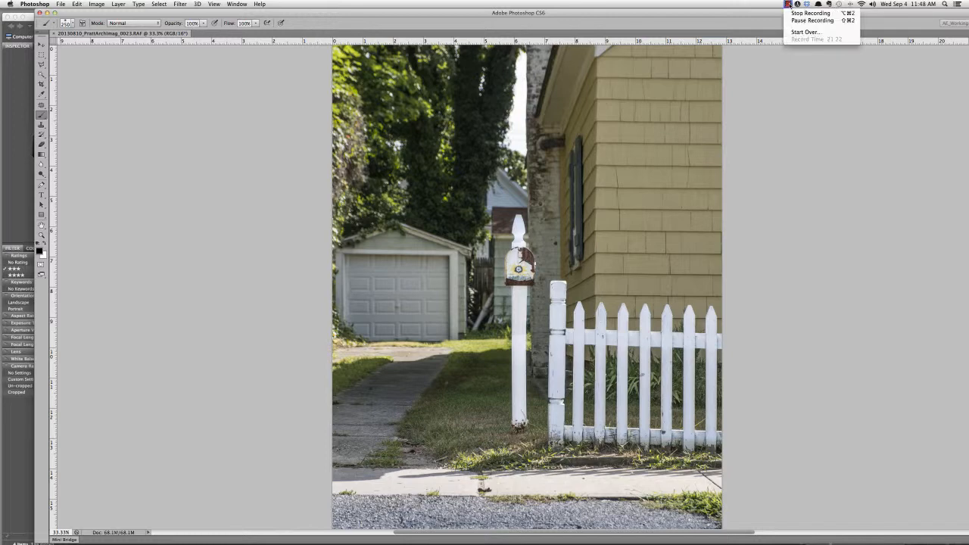